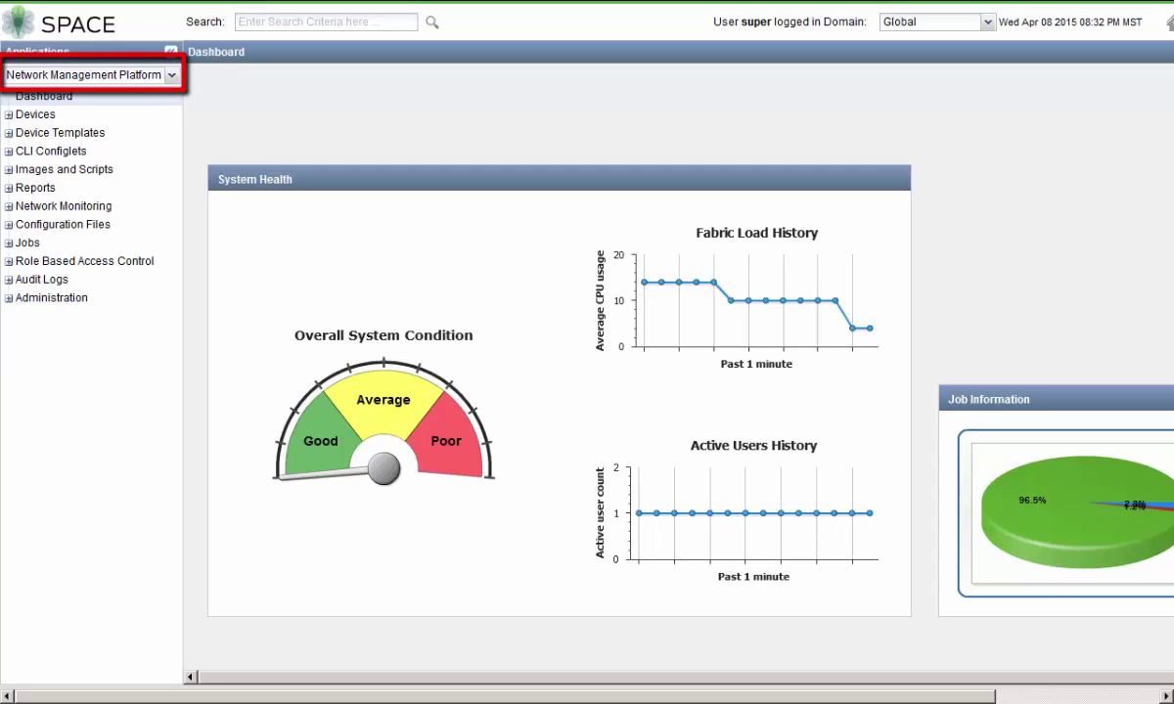
- Open Devices > Device Management and review the SRX devices running 12.1X46-D20.5
left_click(9, 116)
left_click(37, 137)
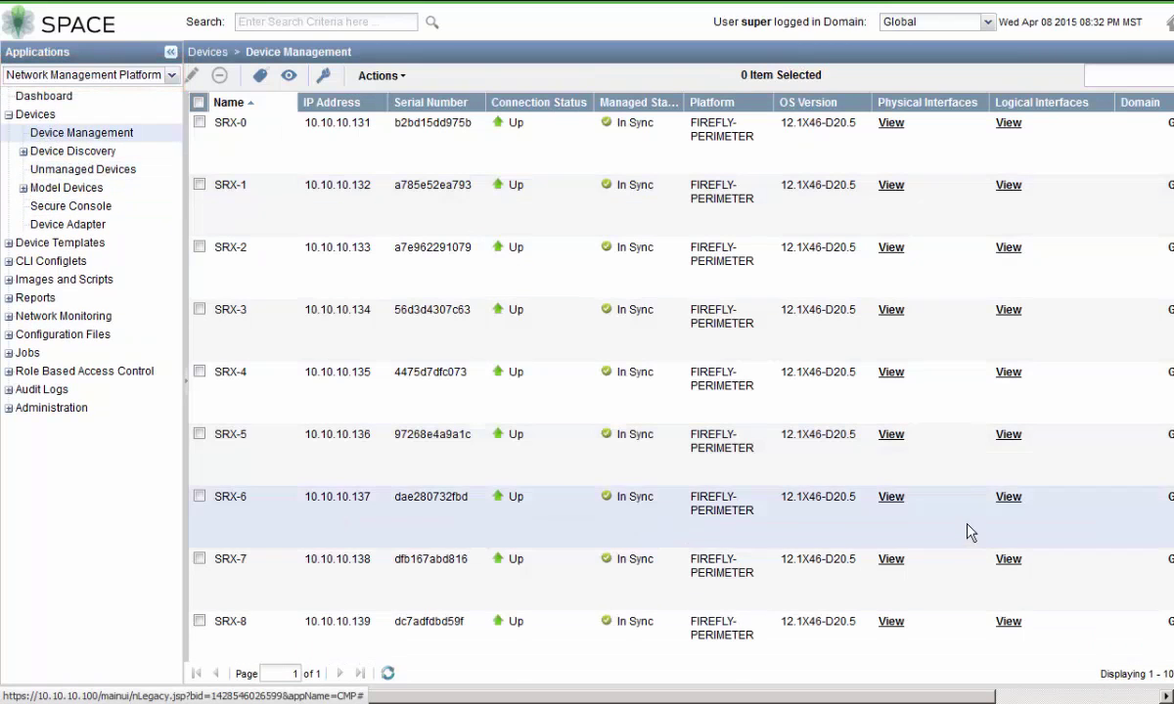
scroll(968, 531, "down", 1)
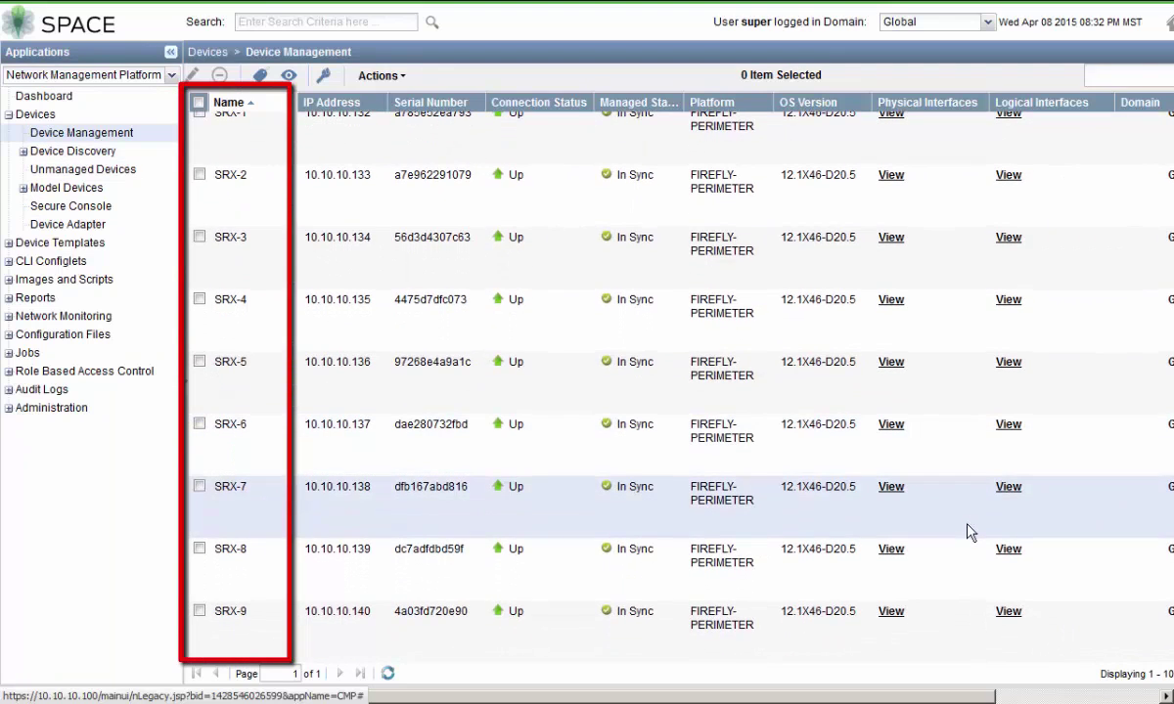
scroll(969, 531, "up", 1)
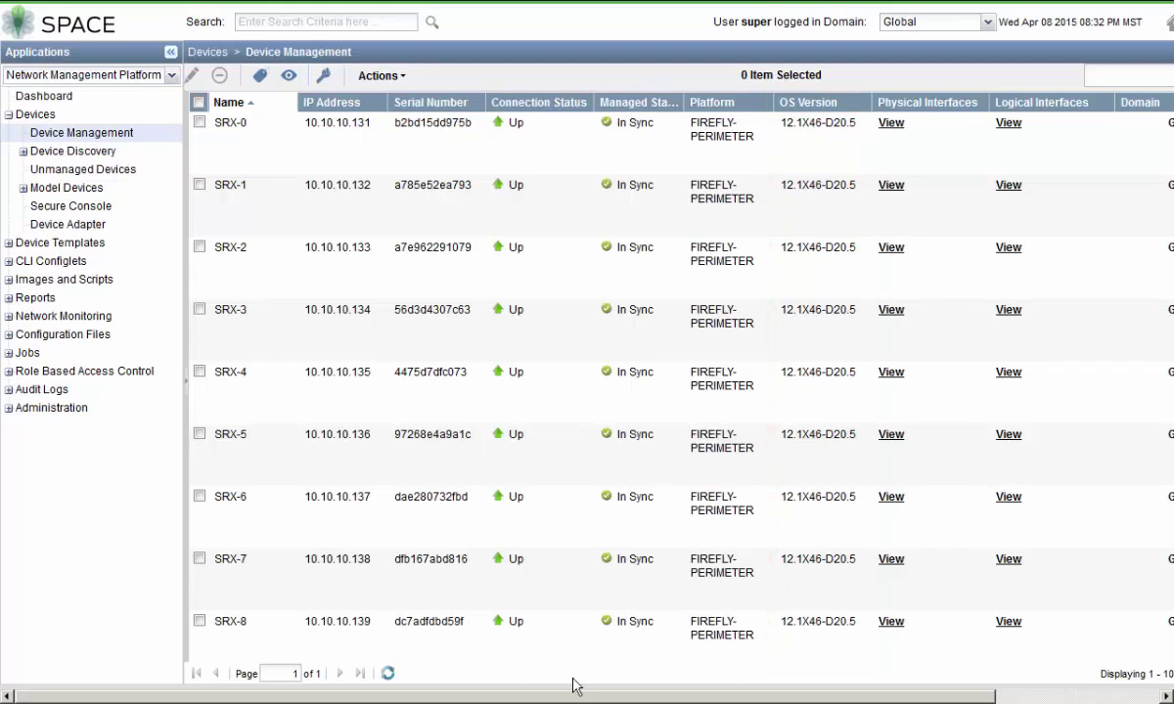
- Open Images and Scripts > Images and bring up the context menu for the junos-vsrx-12.1X46-D30.2 image
left_click(8, 280)
left_click(43, 298)
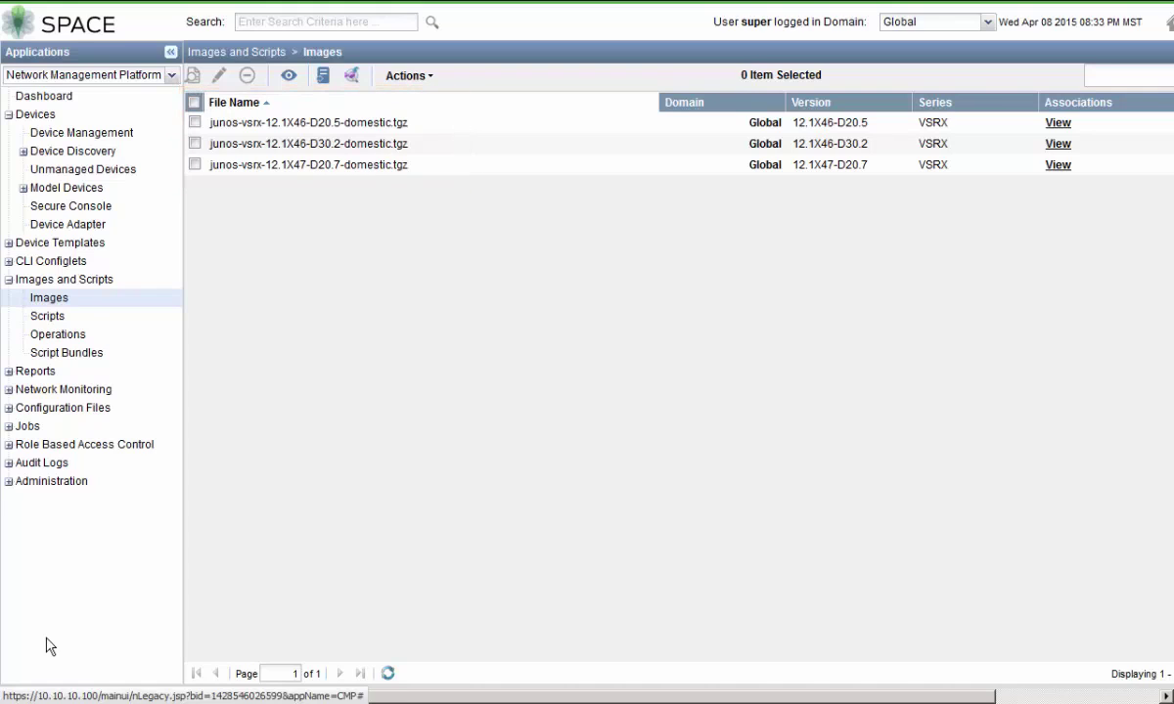
right_click(475, 152)
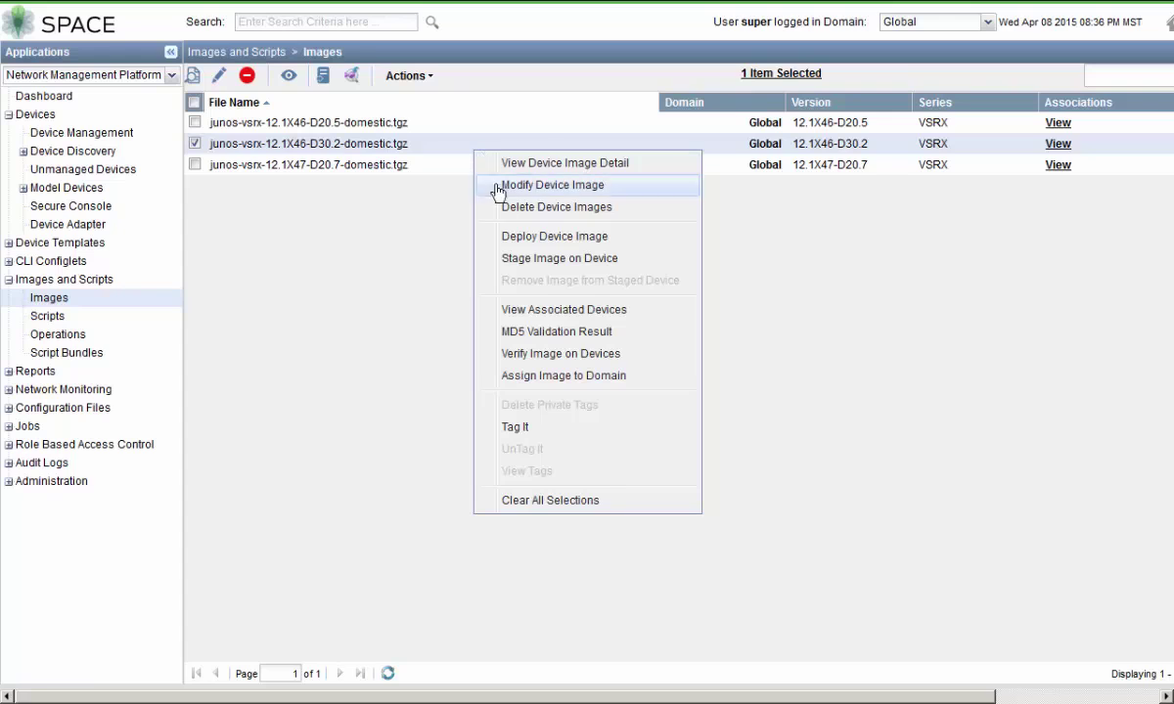
- Start staging the 12.1X46-D30.2 image and select SRX-0, SRX-1, SRX-2, SRX-3 and SRX-4
left_click(520, 259)
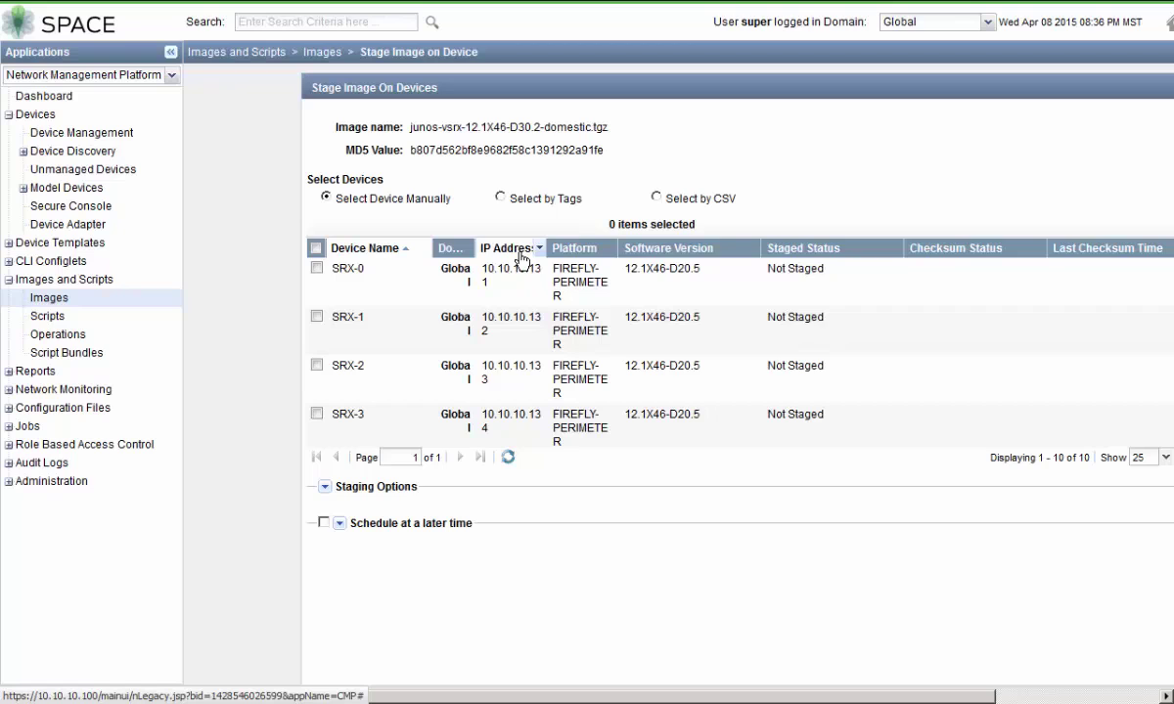
left_click(316, 267)
left_click(316, 316)
left_click(316, 365)
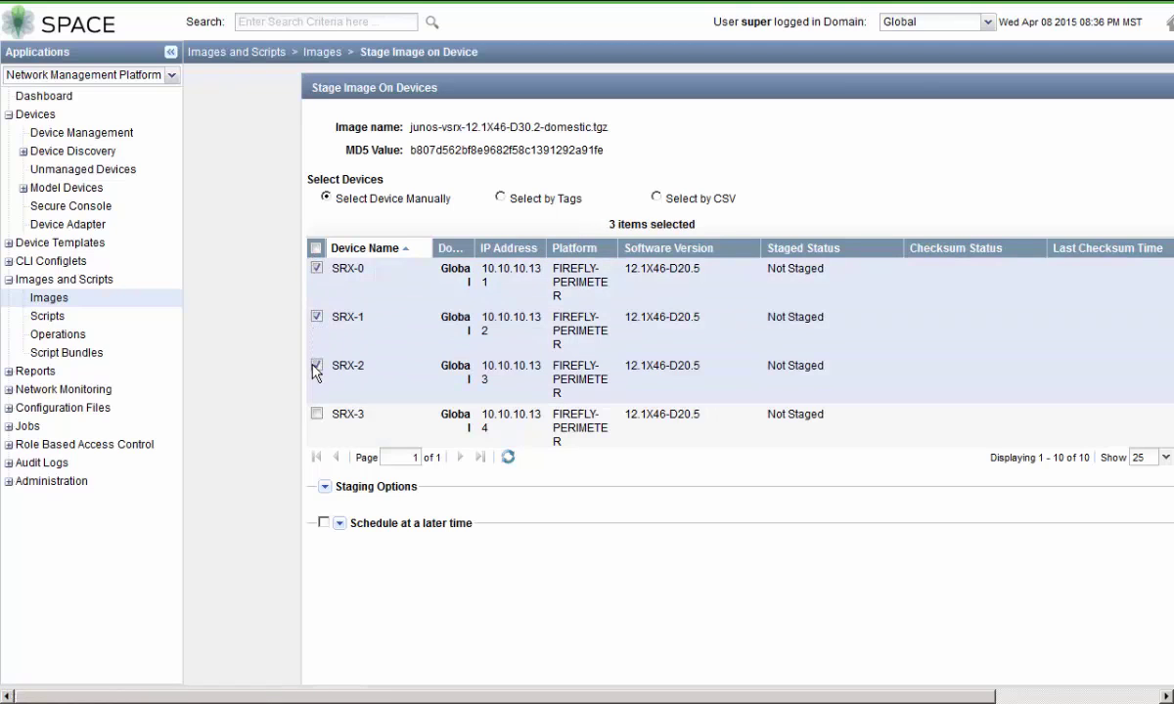
left_click(316, 413)
scroll(346, 403, "down", 1)
left_click(316, 424)
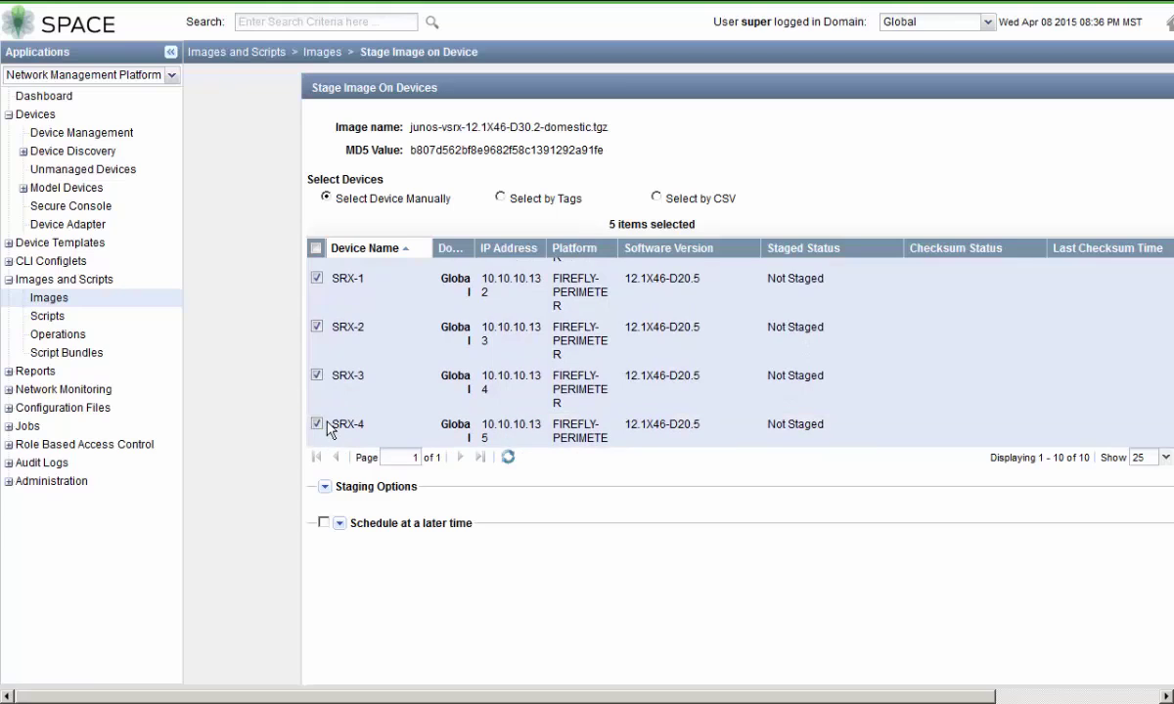
- Enable 'Delete any existing image before download', stage the image, and confirm the scheduled job
left_click(324, 488)
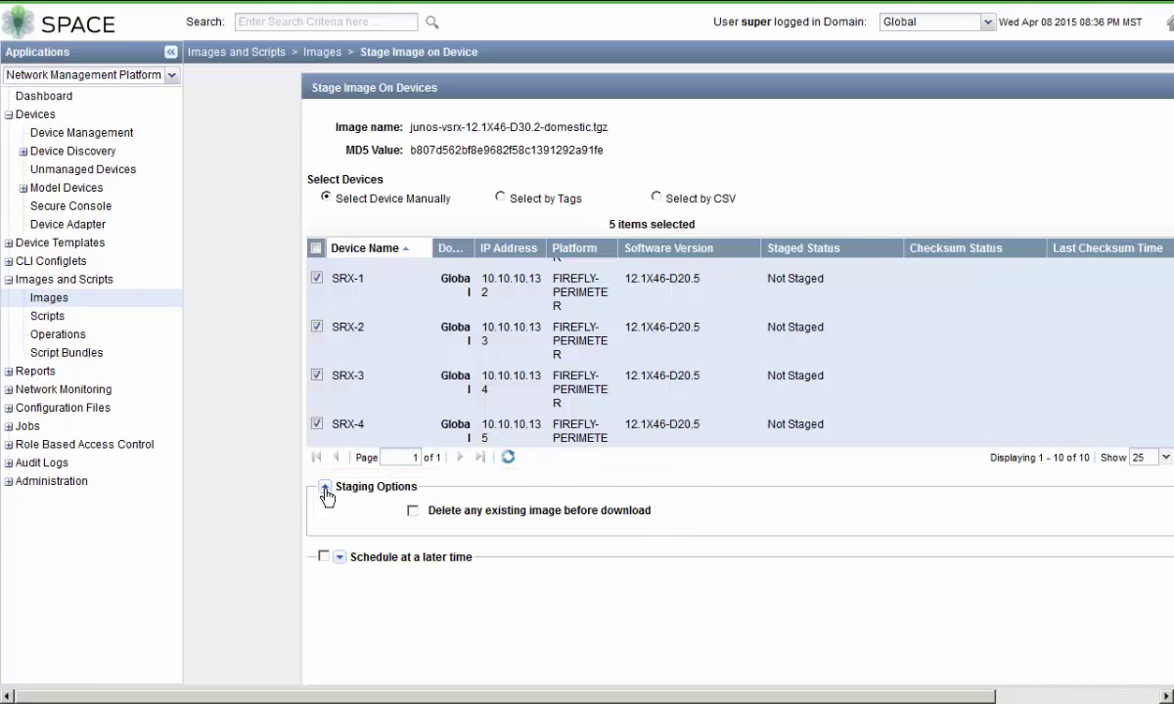
left_click(413, 511)
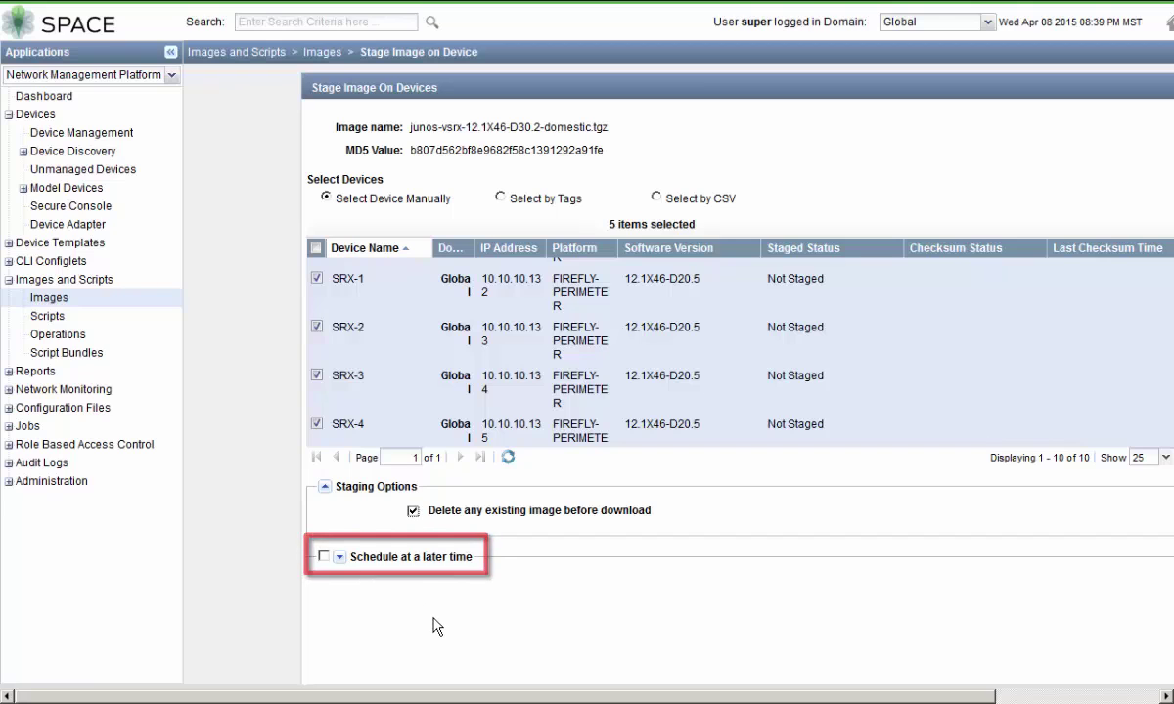
scroll(433, 623, "down", 2)
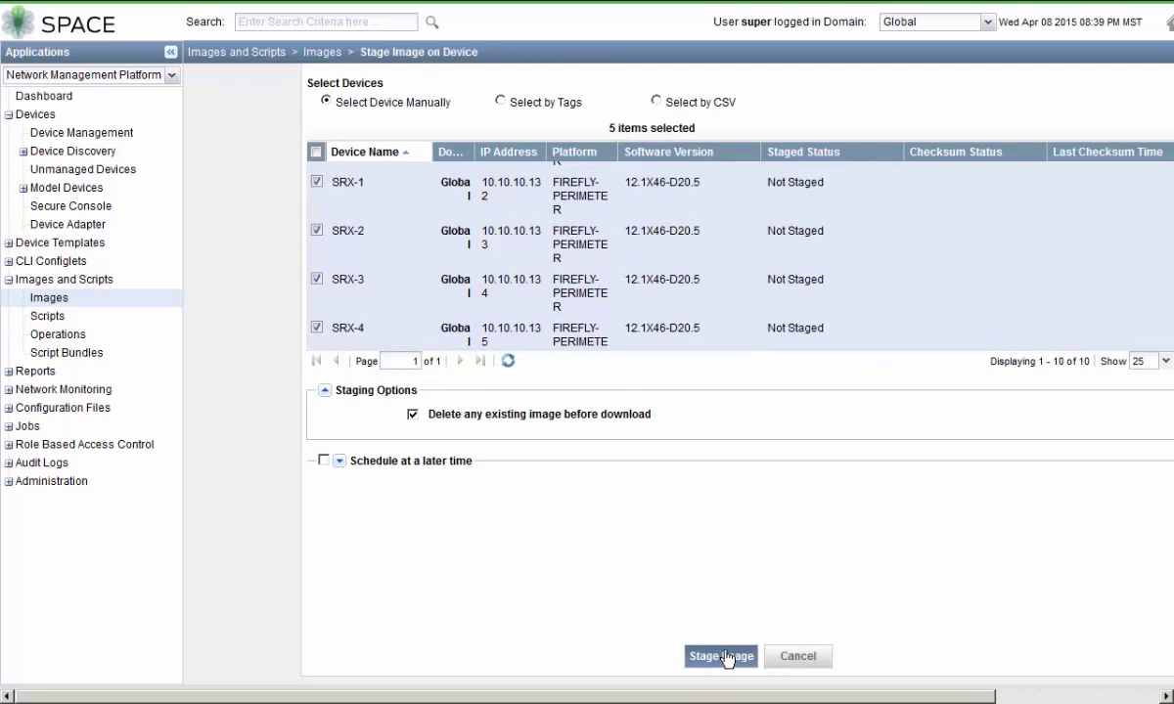
left_click(726, 660)
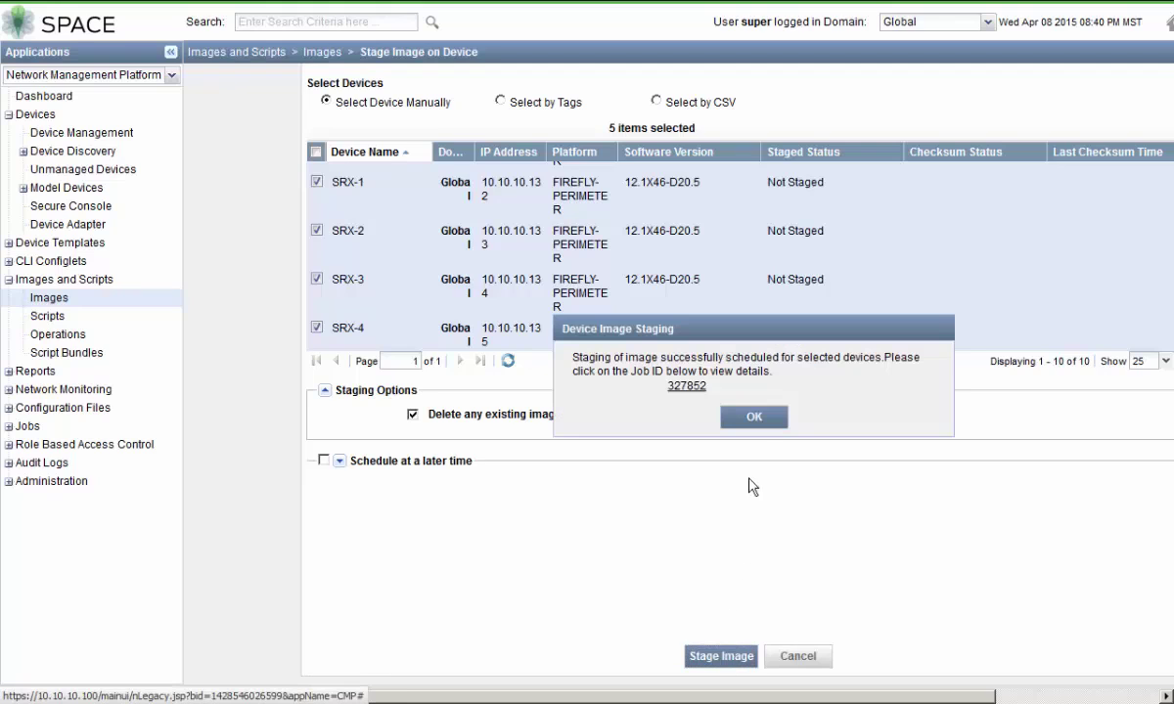
left_click(755, 417)
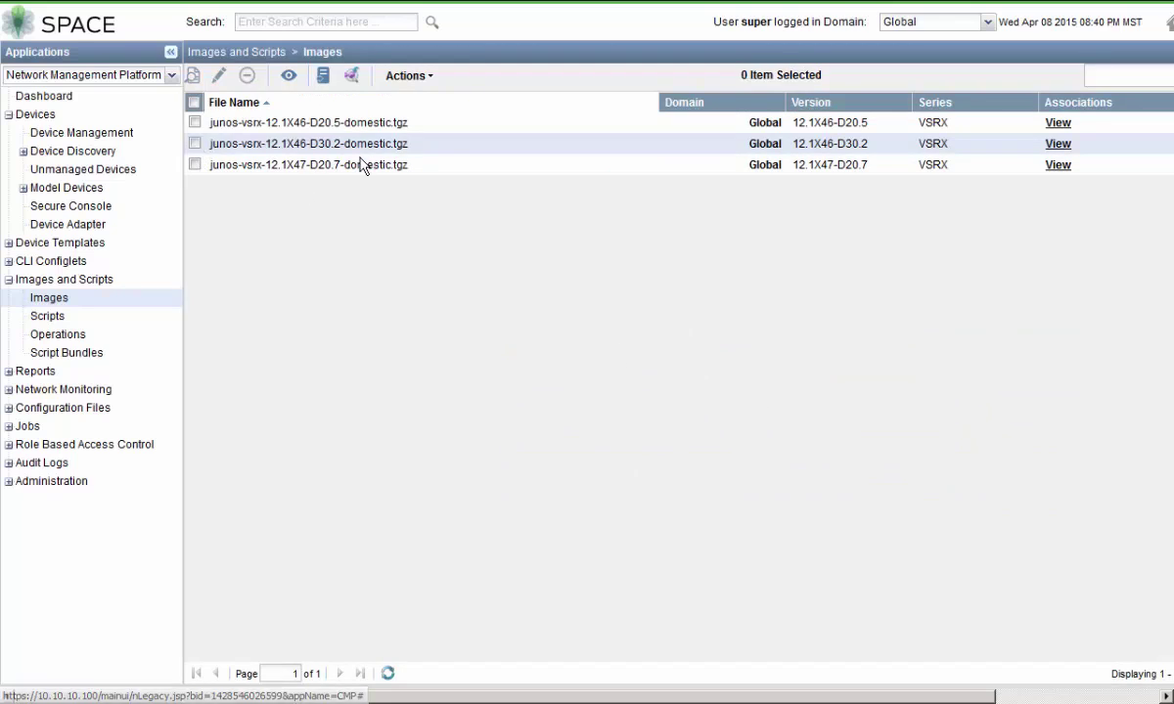
left_click(195, 143)
- Start staging the 12.1X47-D20.7 image and select SRX-5, SRX-6, SRX-7, SRX-8 and SRX-9
right_click(452, 168)
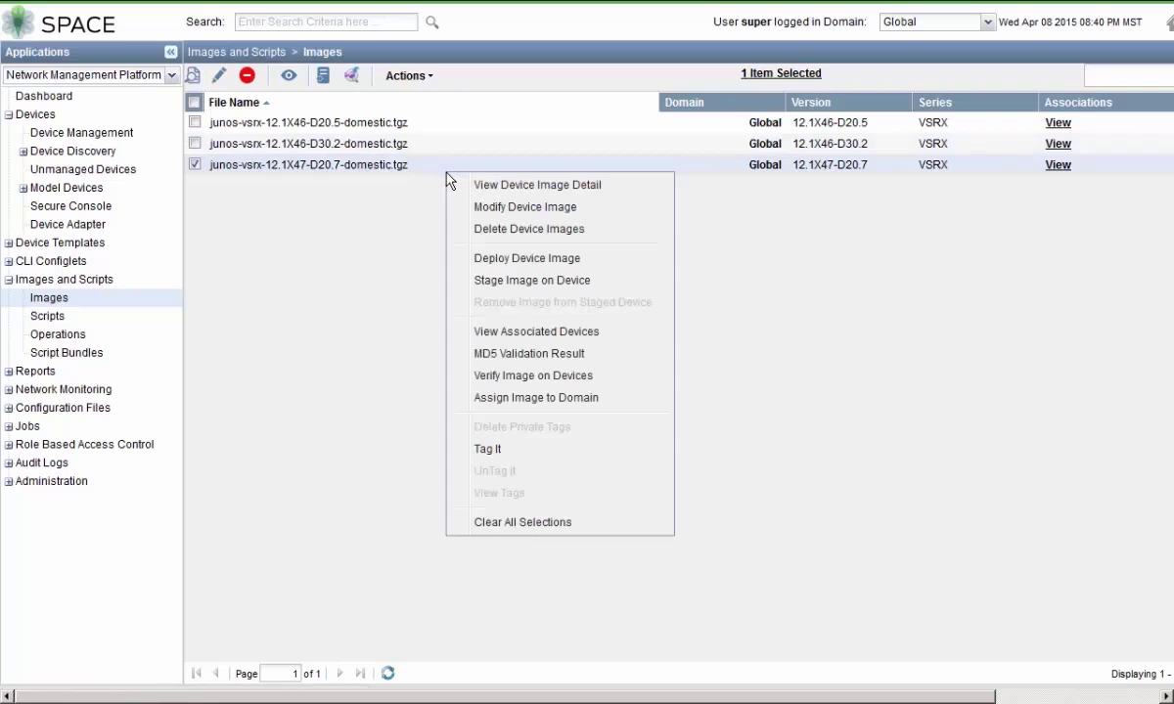
left_click(508, 282)
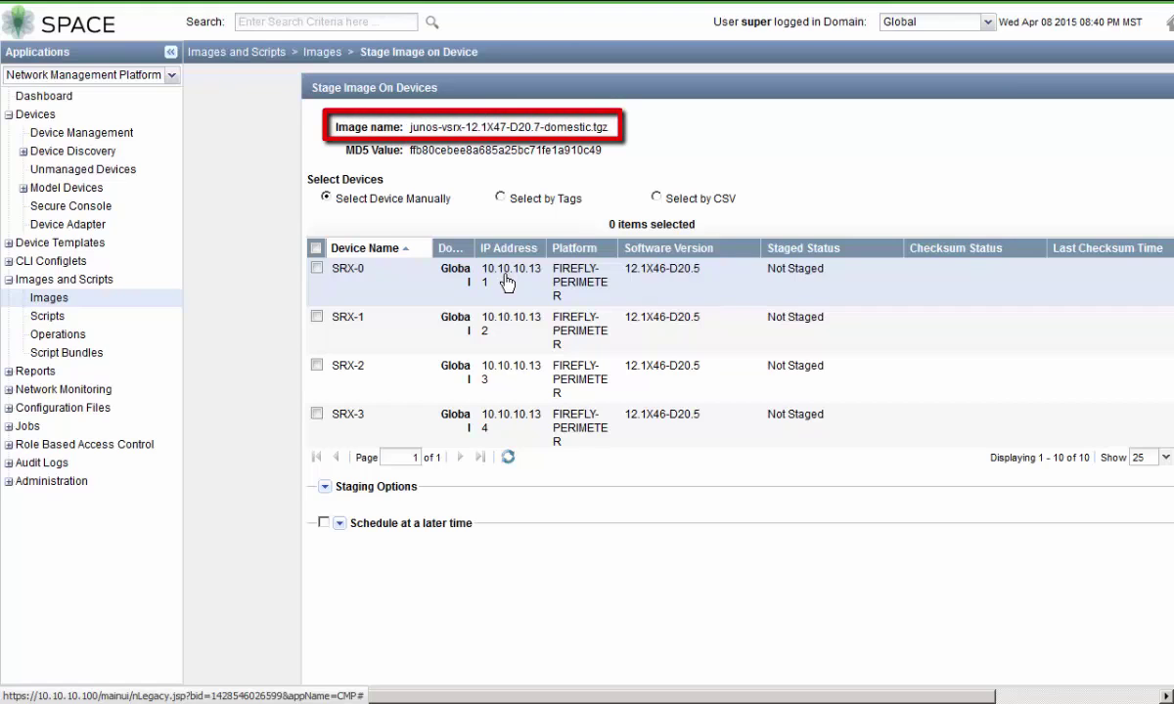
scroll(396, 313, "down", 2)
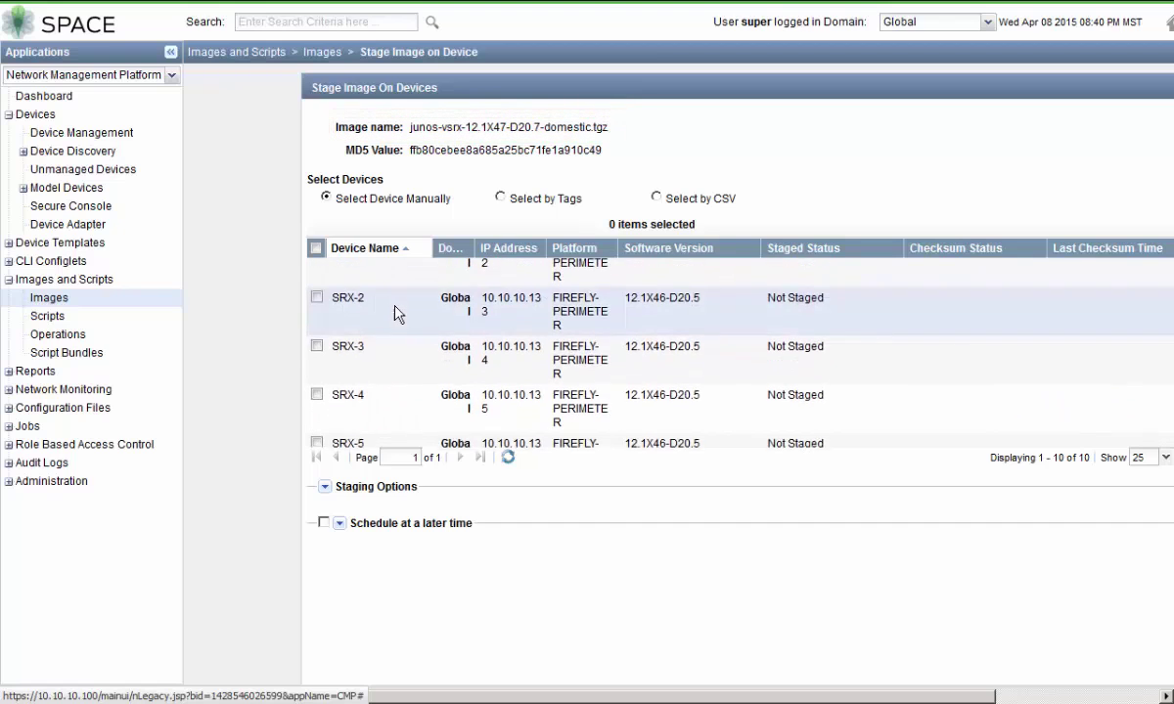
scroll(396, 313, "down", 2)
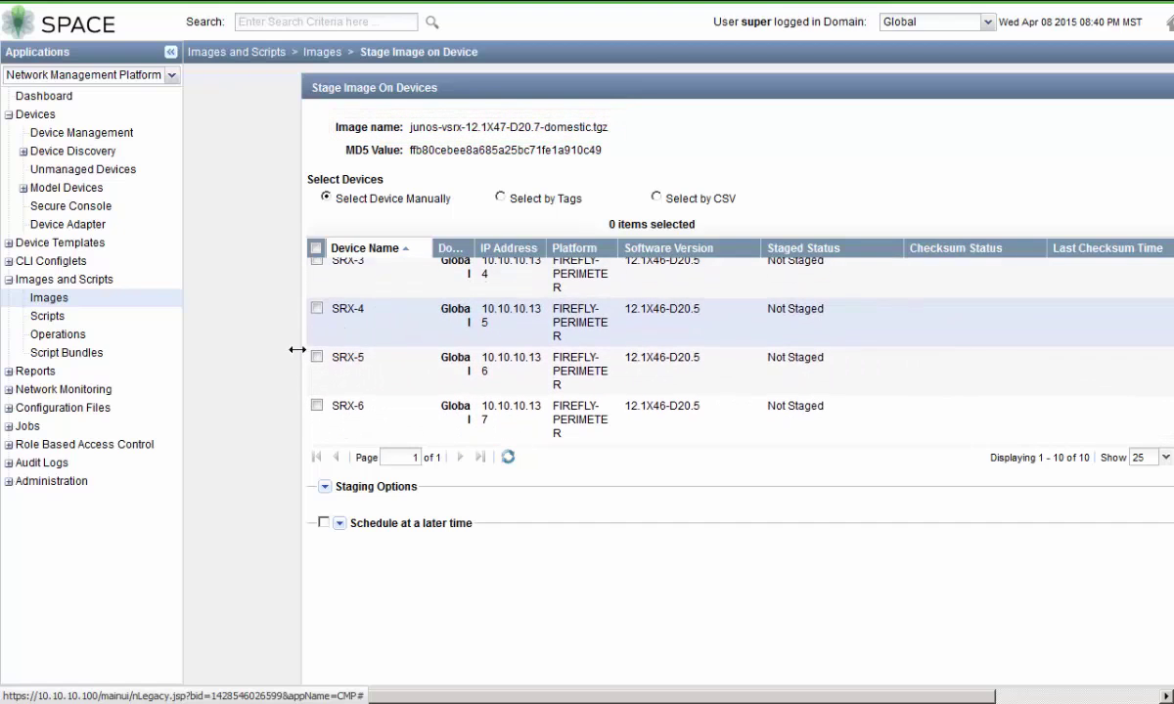
left_click(316, 357)
left_click(316, 405)
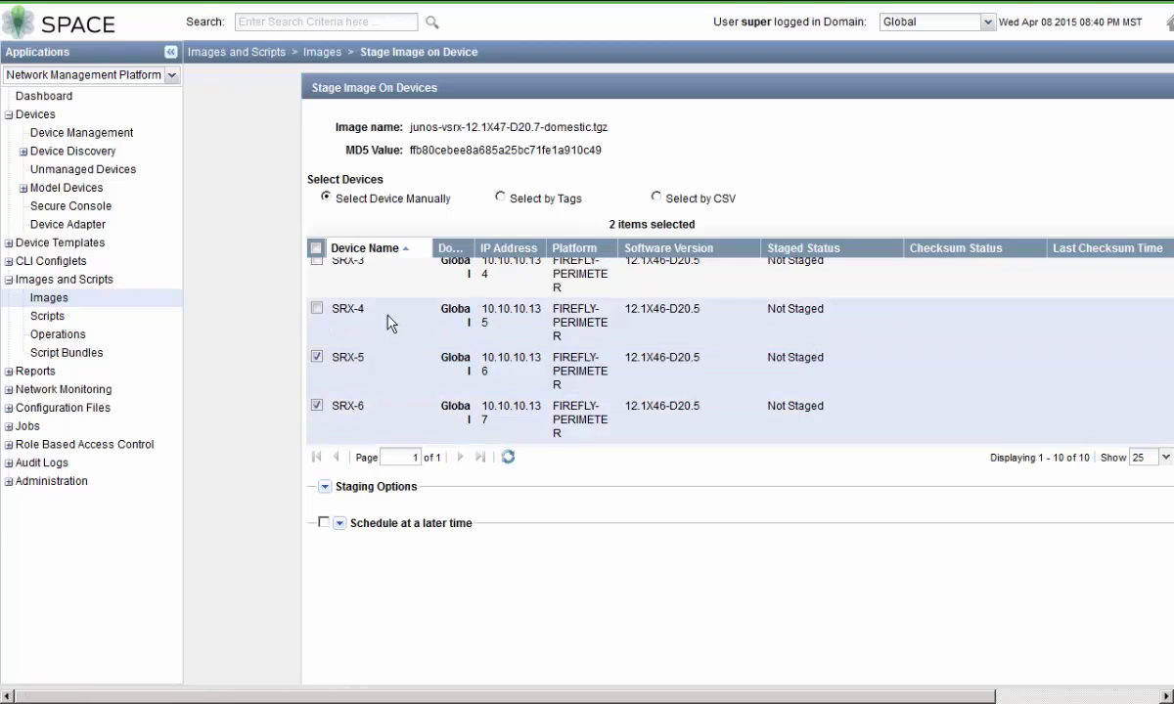
scroll(352, 331, "down", 3)
left_click(316, 313)
left_click(316, 361)
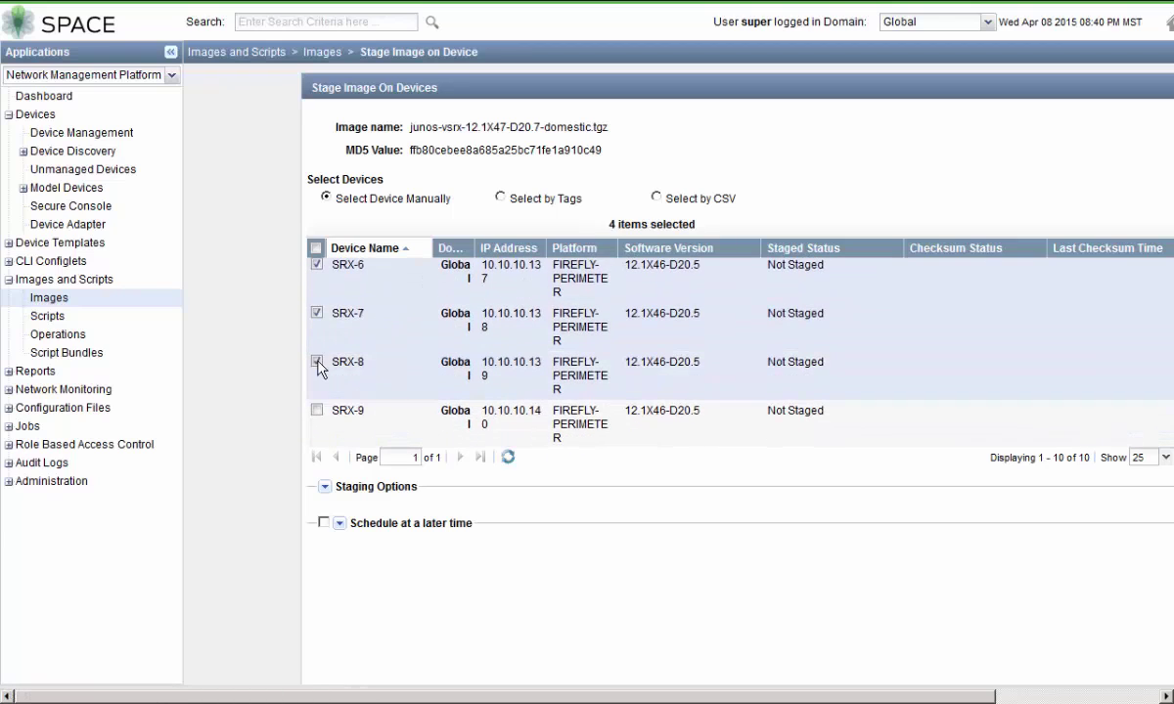
left_click(316, 410)
- Enable 'Delete any existing image before download', stage the image, and confirm the scheduled job
left_click(325, 486)
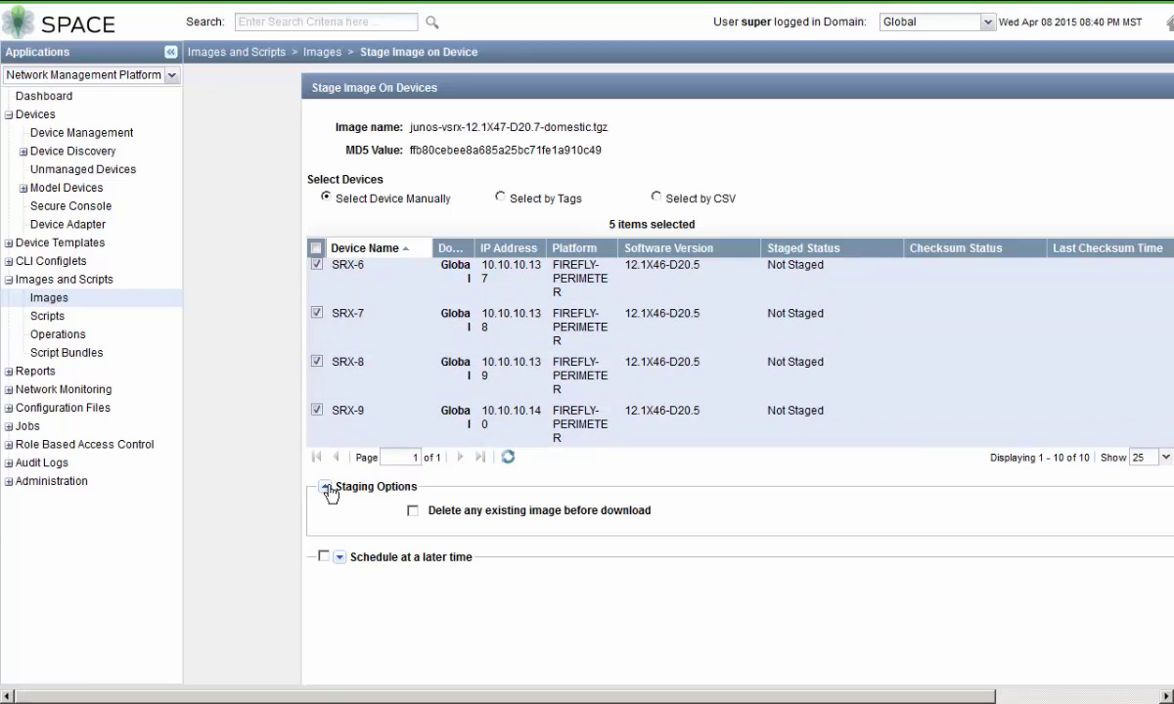
left_click(412, 510)
scroll(558, 475, "down", 3)
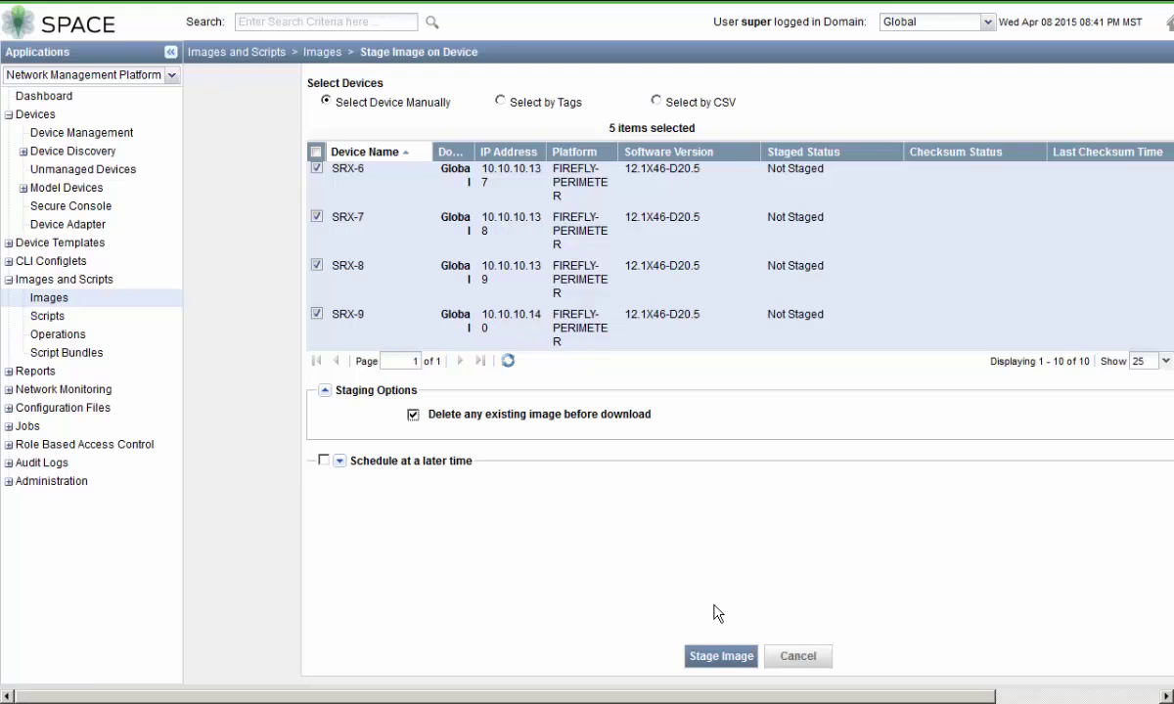
left_click(718, 659)
left_click(754, 417)
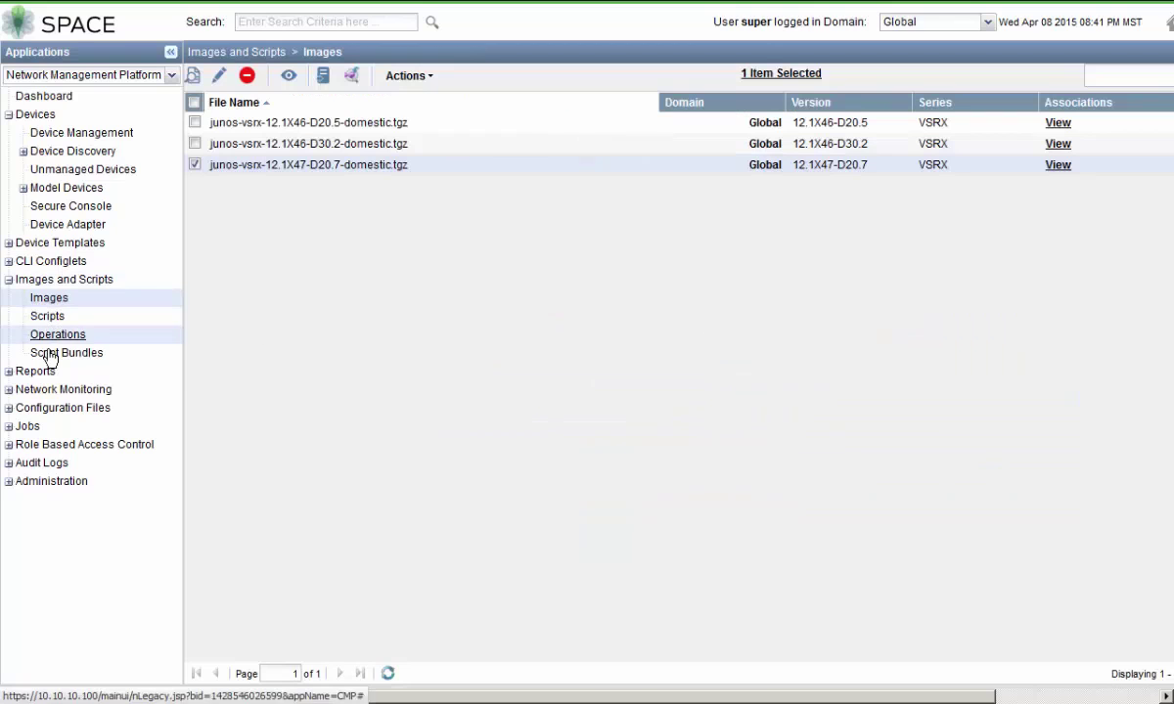
left_click(12, 426)
left_click(38, 445)
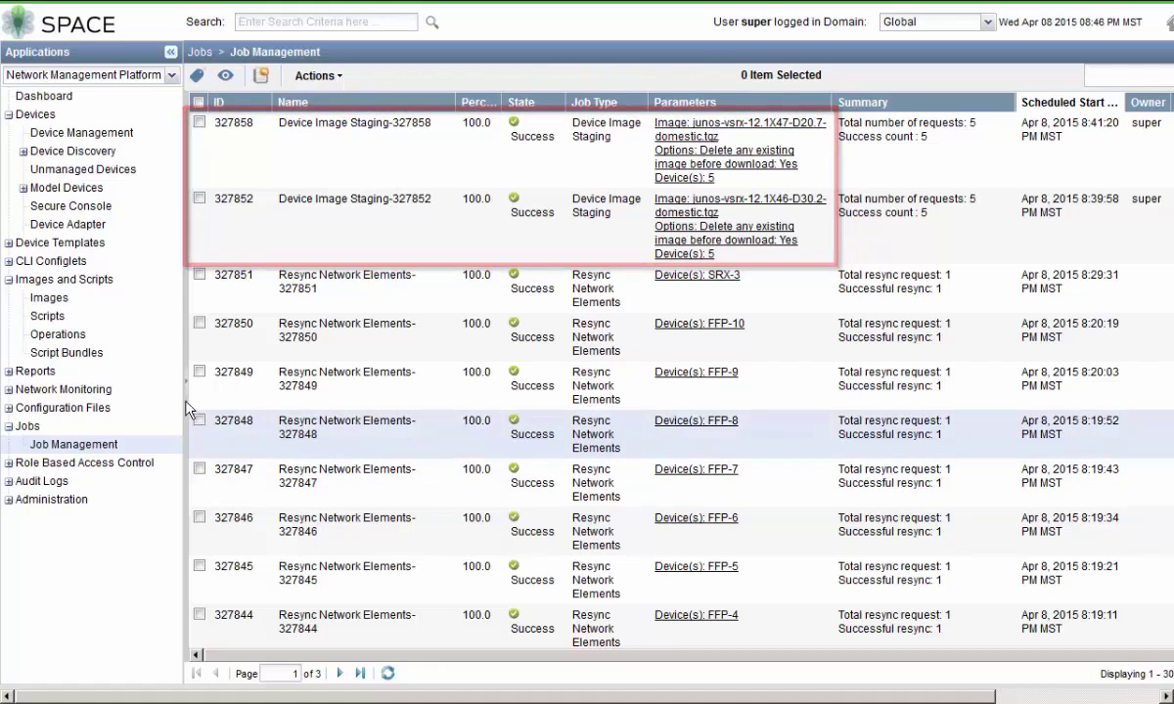
left_click(48, 299)
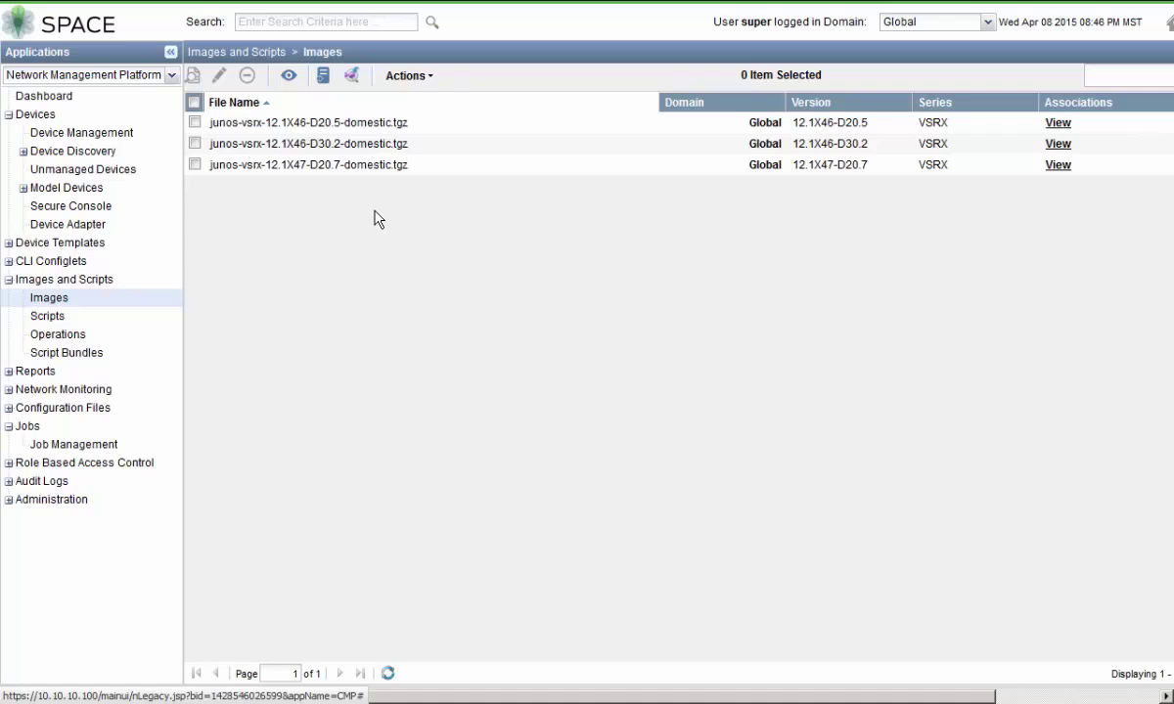
- Bring up the context menu for the junos-vsrx-12.1X46-D30.2-domestic.tgz image
right_click(438, 153)
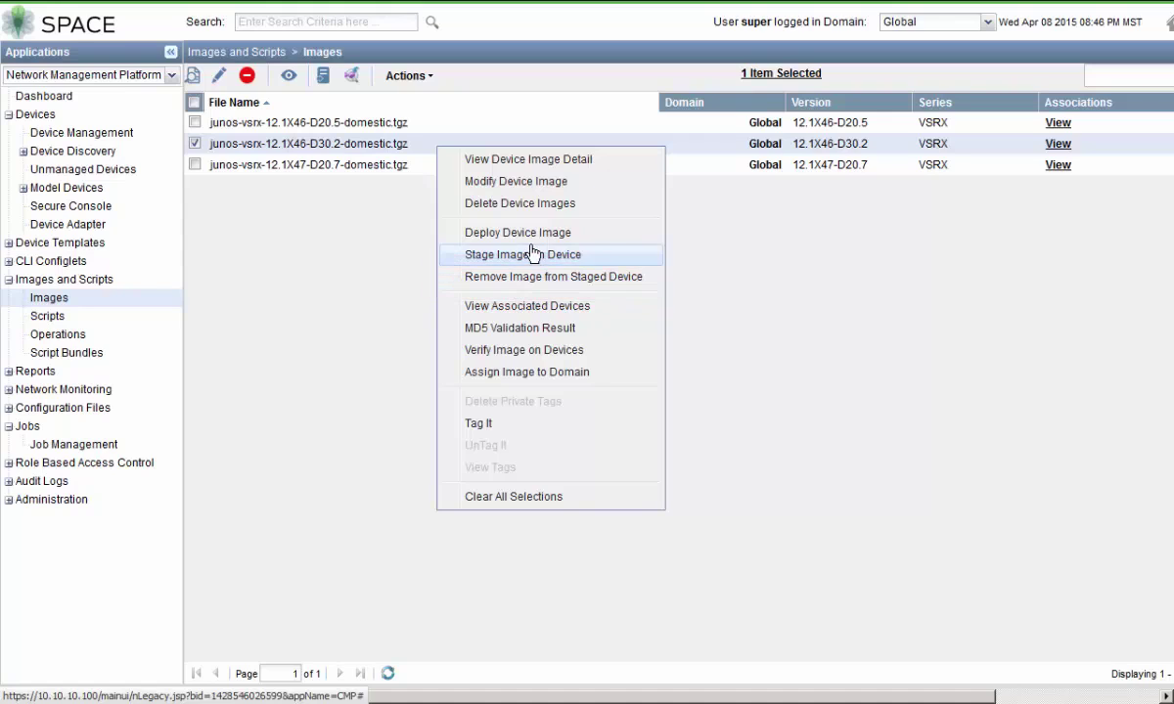
- Deploy the 12.1X46-D30.2 image, selecting SRX-0, SRX-1, SRX-2, SRX-3 and SRX-4 as targets
left_click(534, 235)
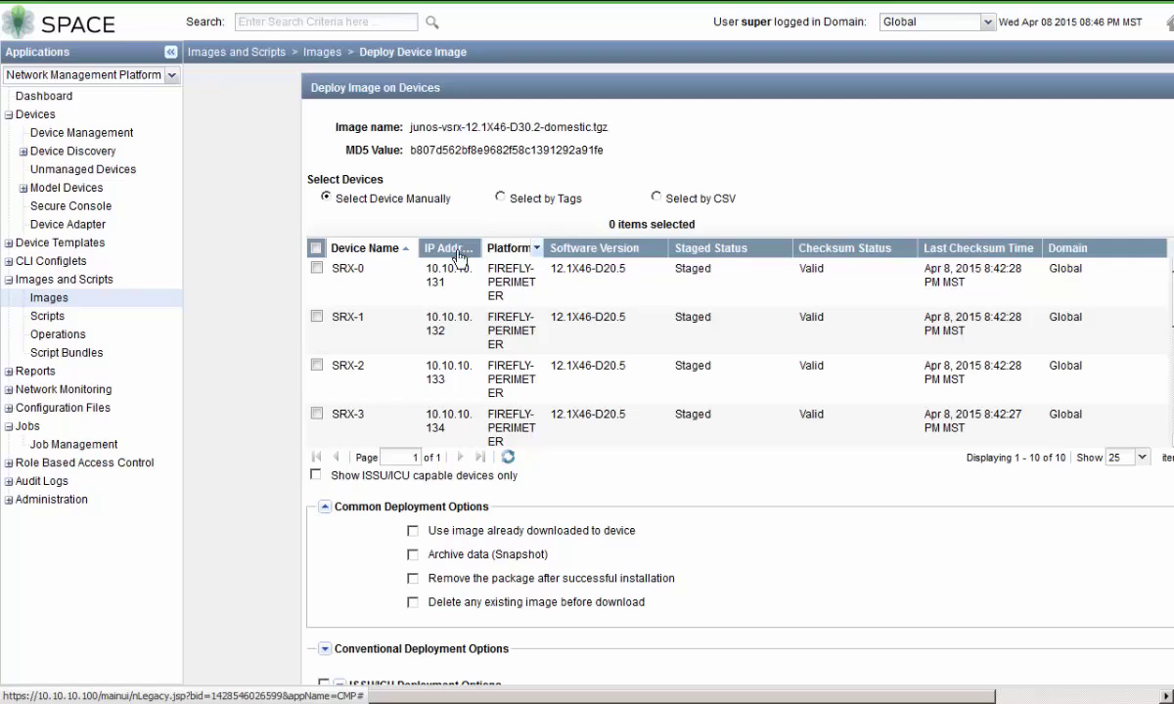
left_click(316, 267)
left_click(316, 316)
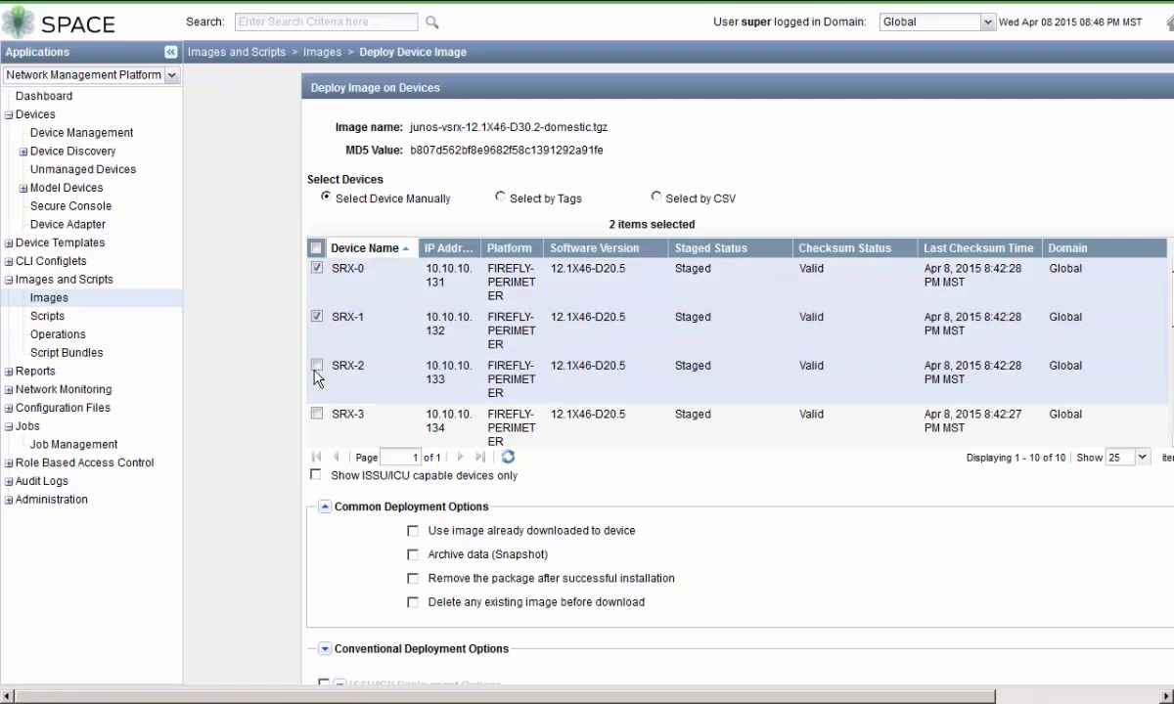
left_click(316, 365)
left_click(316, 414)
scroll(325, 412, "down", 1)
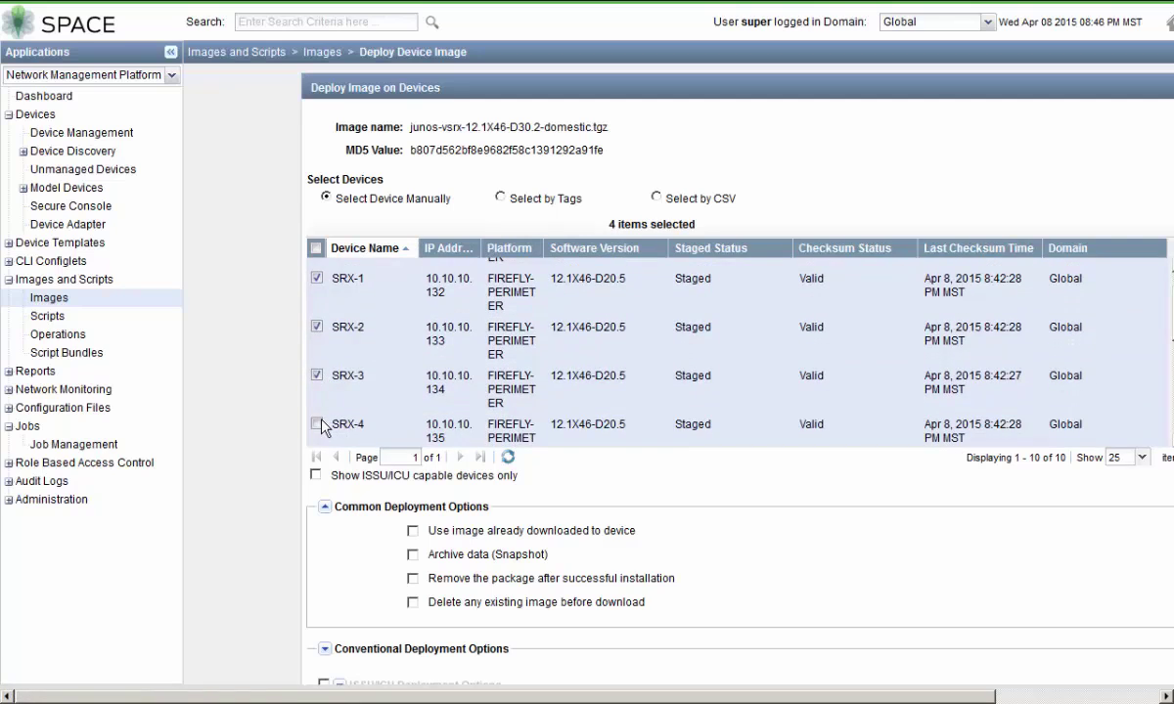
left_click(316, 425)
scroll(681, 462, "down", 1)
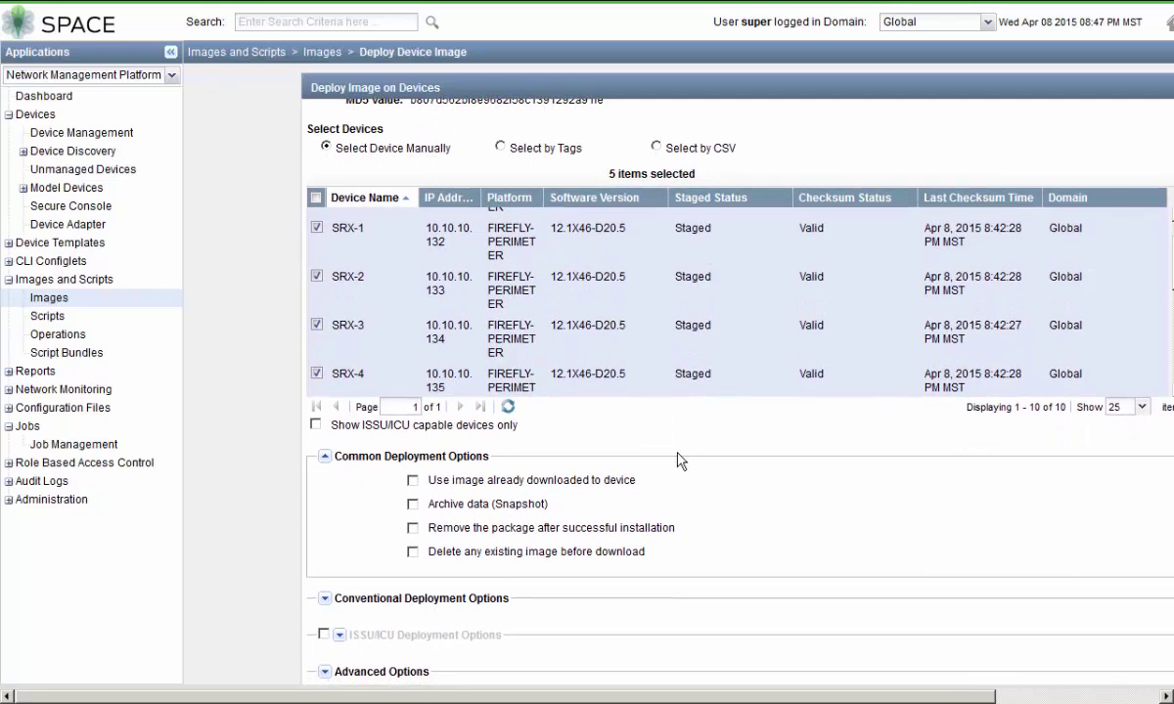
- Tick 'Use image already downloaded', 'Remove the package' and 'Delete any existing image' in the deploy form
left_click(412, 484)
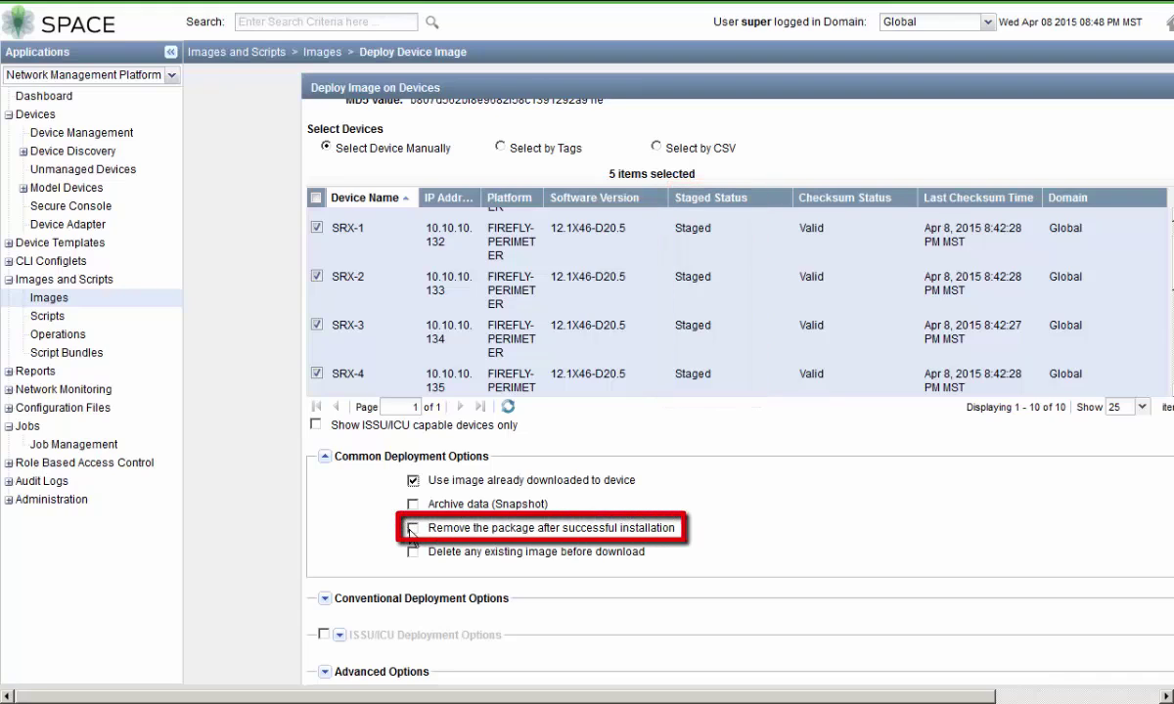
left_click(412, 530)
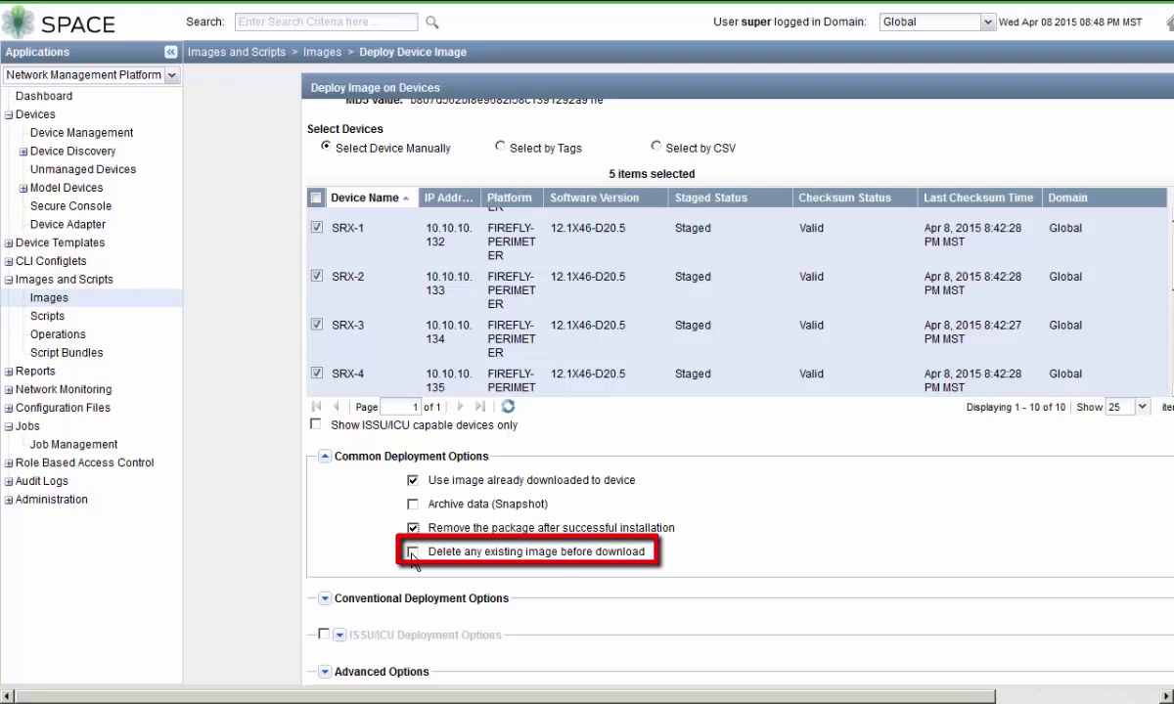
left_click(412, 553)
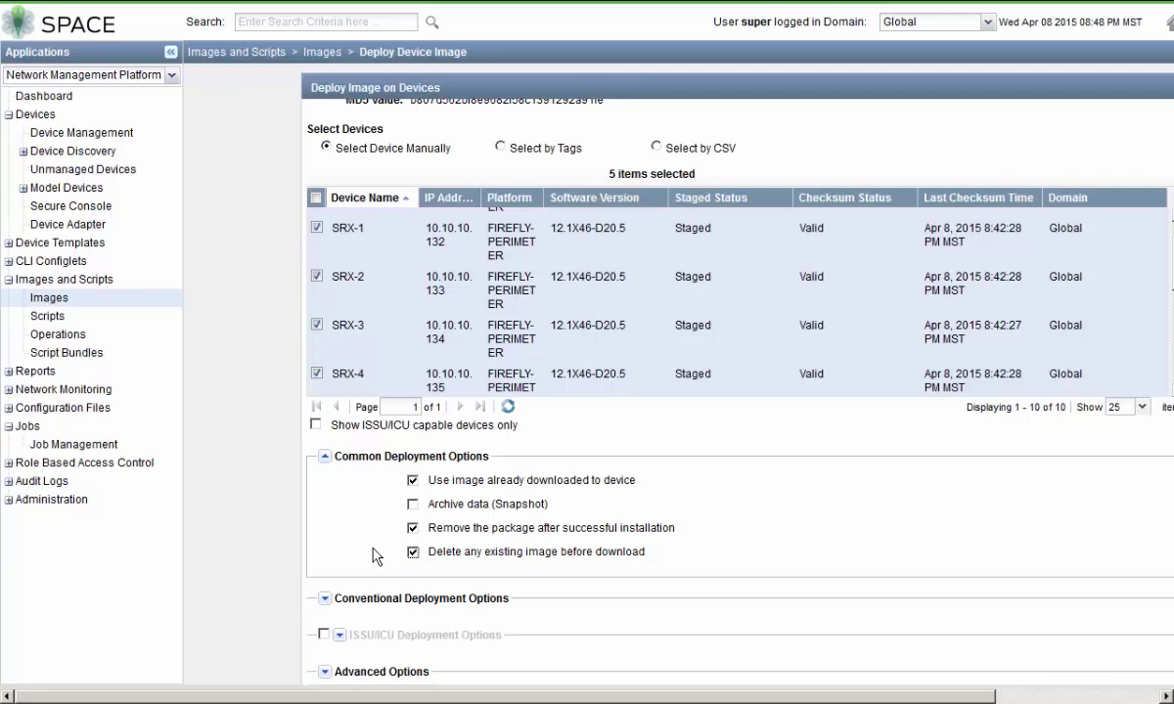
left_click(324, 604)
- Scroll to the bottom of the Deploy Image on Devices form to review the conventional options
scroll(260, 617, "down", 2)
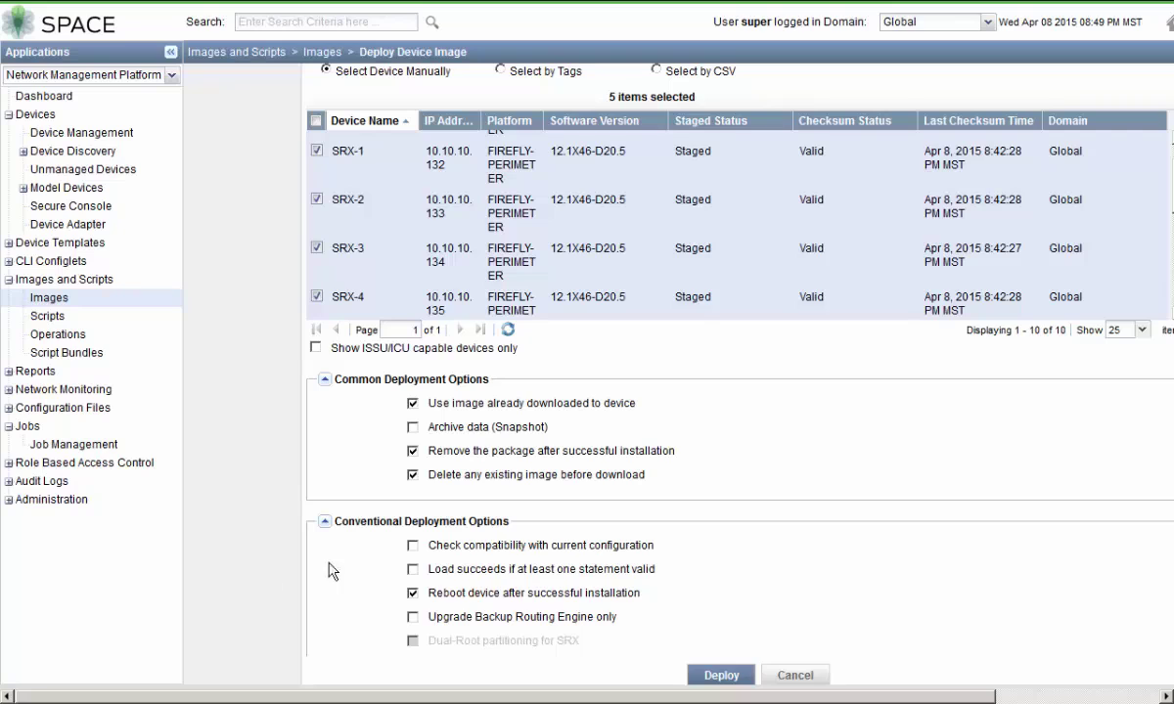
- Deploy the 12.1X46-D30.2 image to SRX-0 through SRX-4 and confirm the scheduled job
left_click(724, 675)
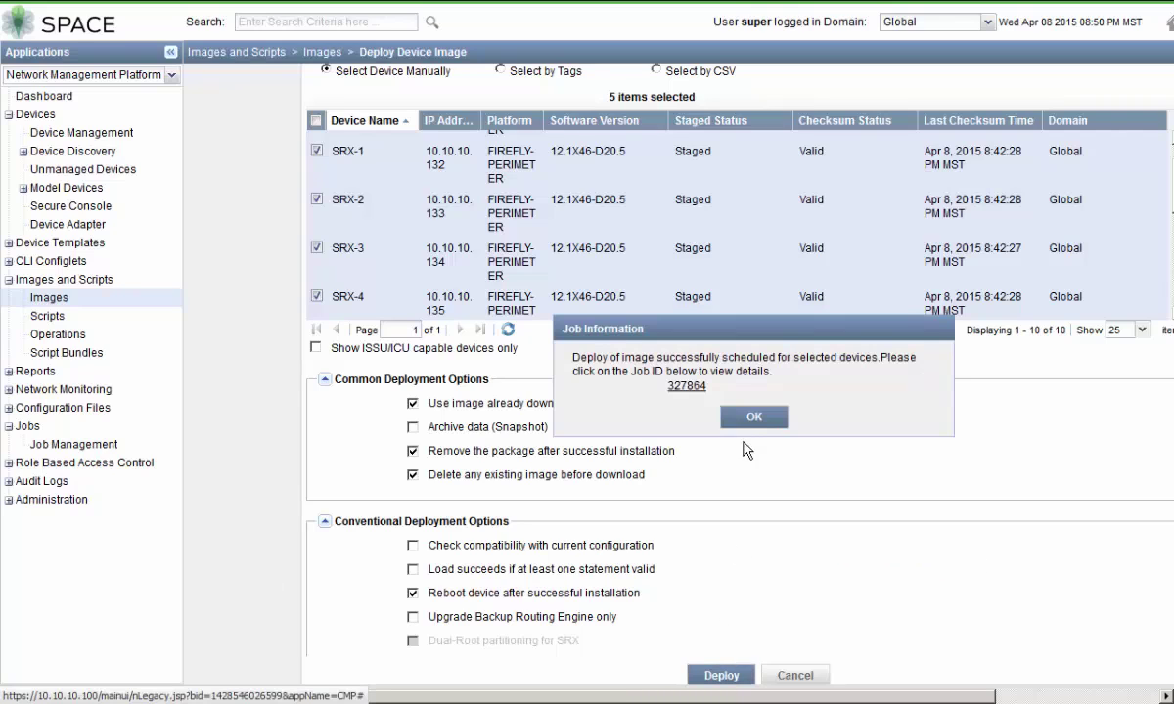
left_click(753, 416)
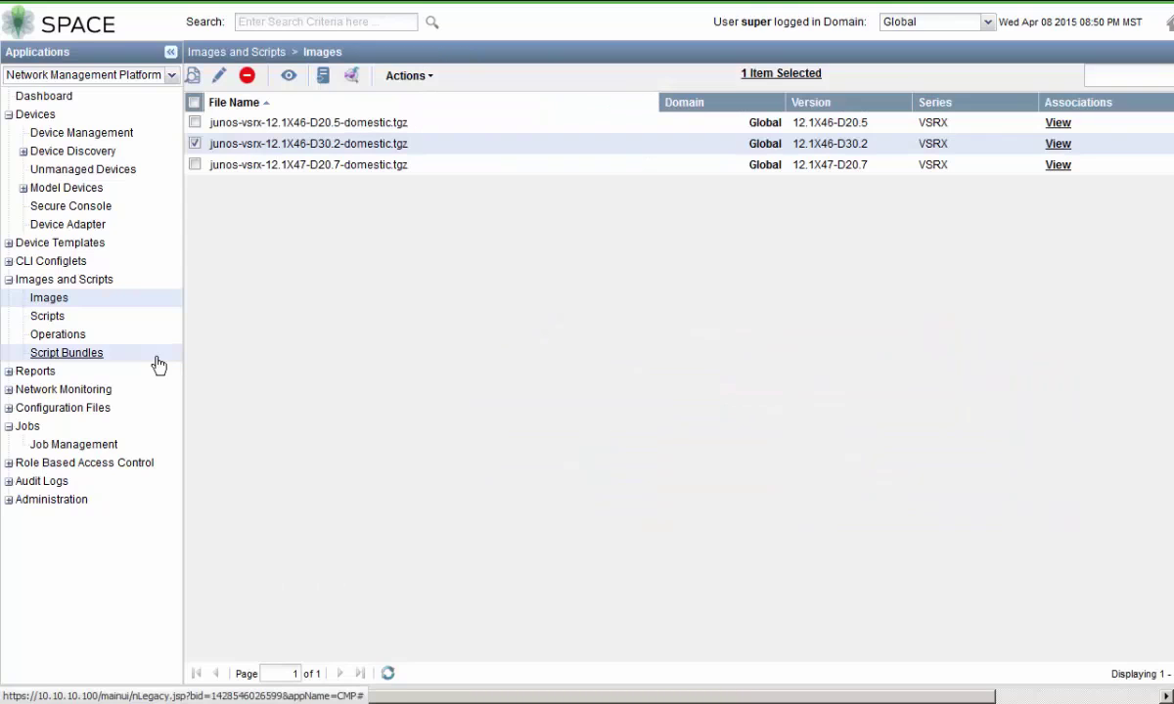
left_click(195, 143)
- Start deploying the 12.1X47-D20.7 image and select SRX-5, SRX-6, SRX-7, SRX-8 and SRX-9
left_click(378, 167)
right_click(378, 167)
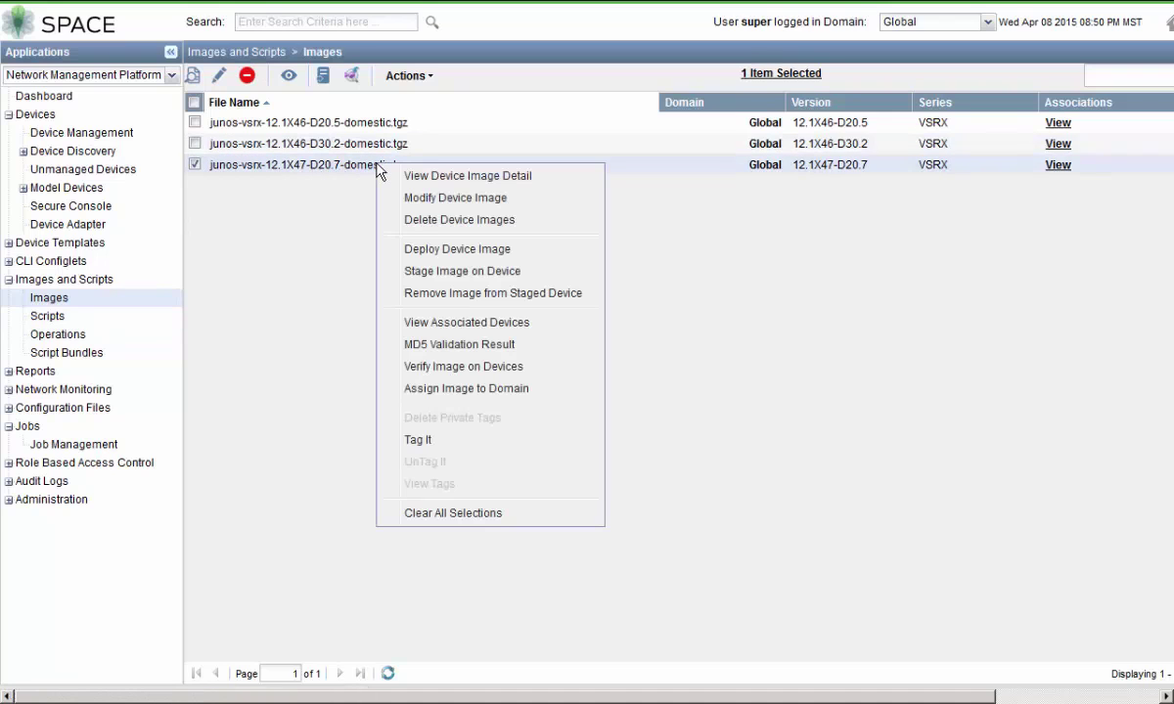
left_click(461, 251)
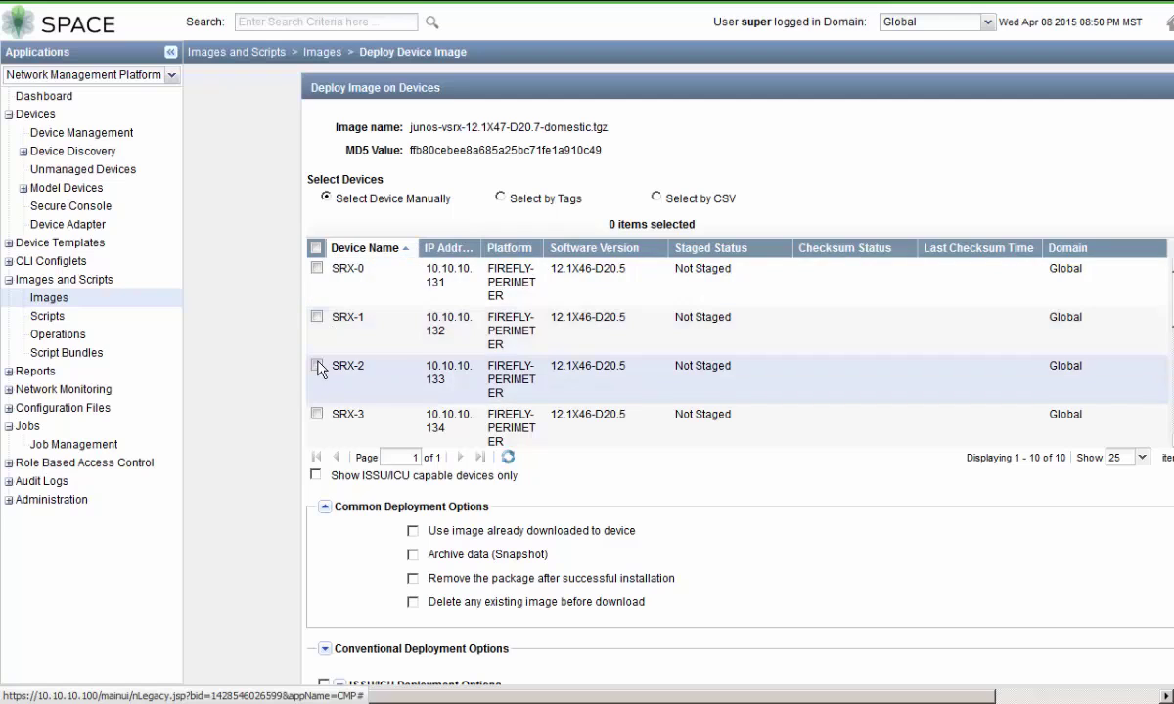
scroll(318, 366, "down", 3)
left_click(321, 375)
left_click(318, 405)
scroll(338, 391, "down", 1)
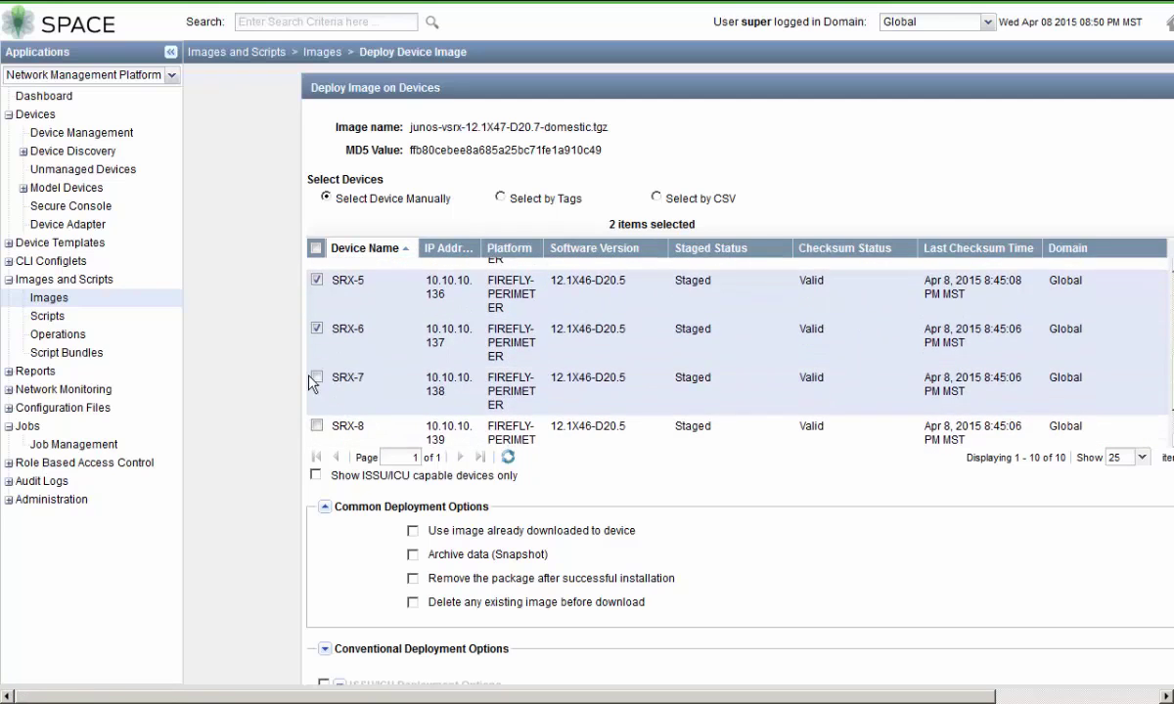
left_click(316, 377)
left_click(316, 425)
scroll(372, 401, "down", 1)
left_click(317, 411)
- Enable reuse downloaded image, remove package and delete existing image, then deploy and confirm the job
left_click(412, 532)
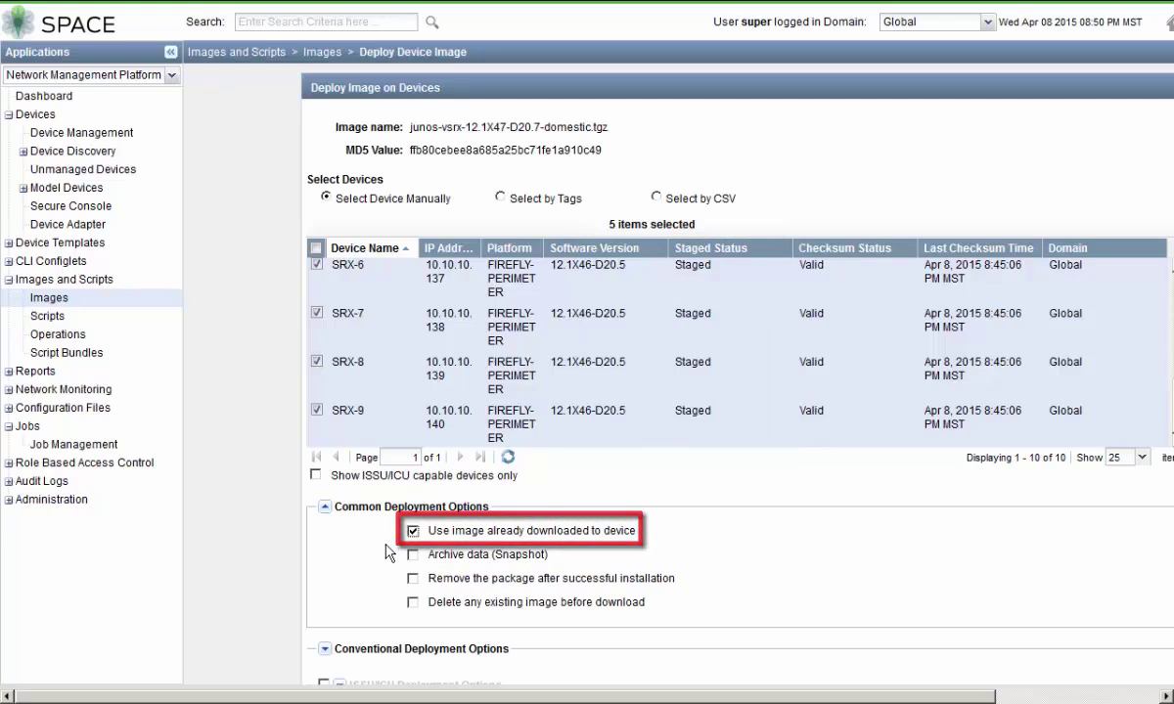
left_click(413, 578)
left_click(413, 602)
scroll(277, 626, "down", 1)
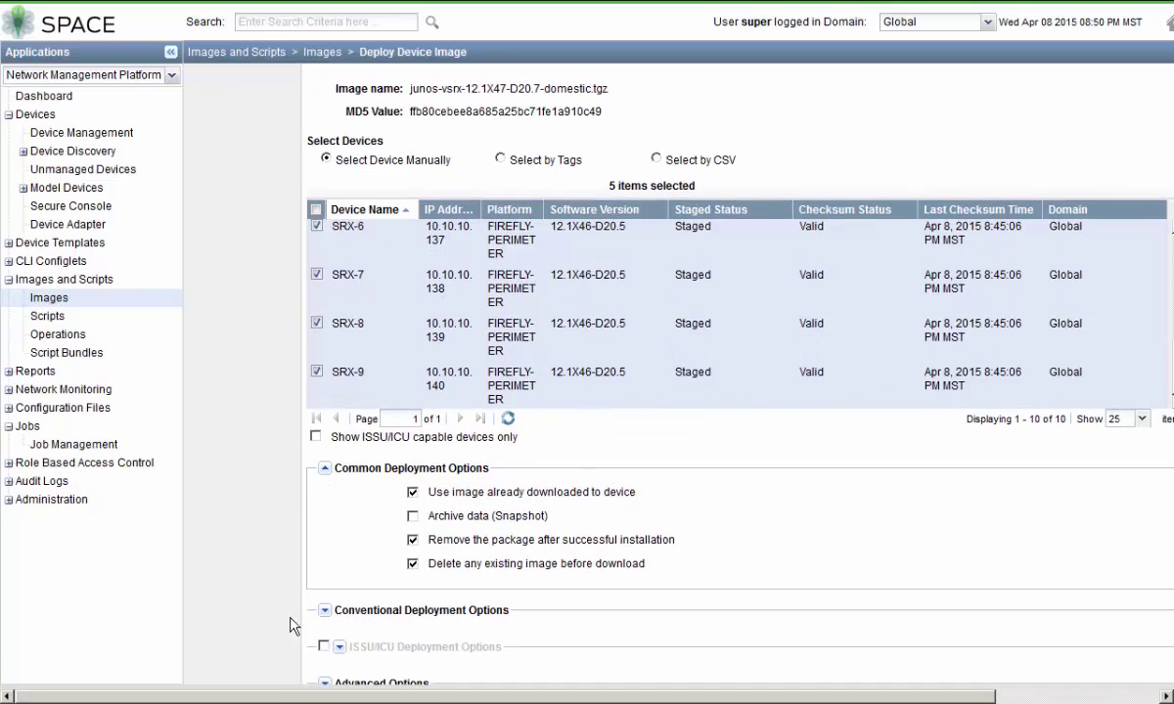
left_click(321, 600)
scroll(298, 612, "down", 1)
scroll(298, 611, "down", 1)
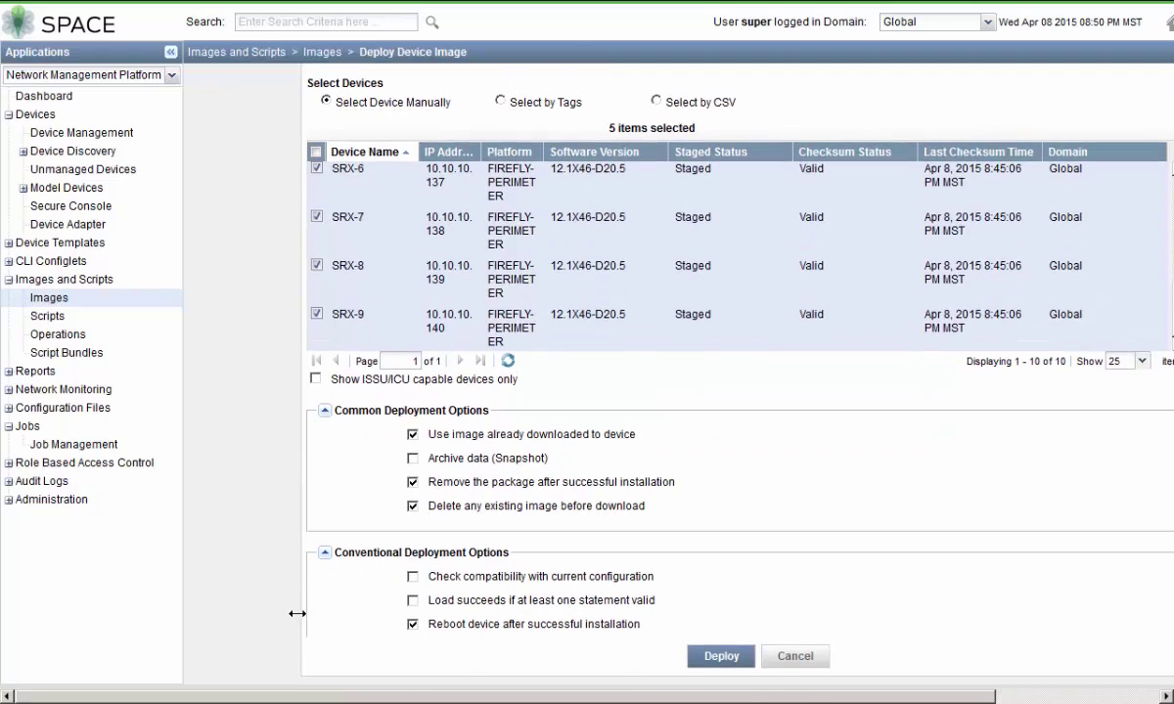
left_click(712, 656)
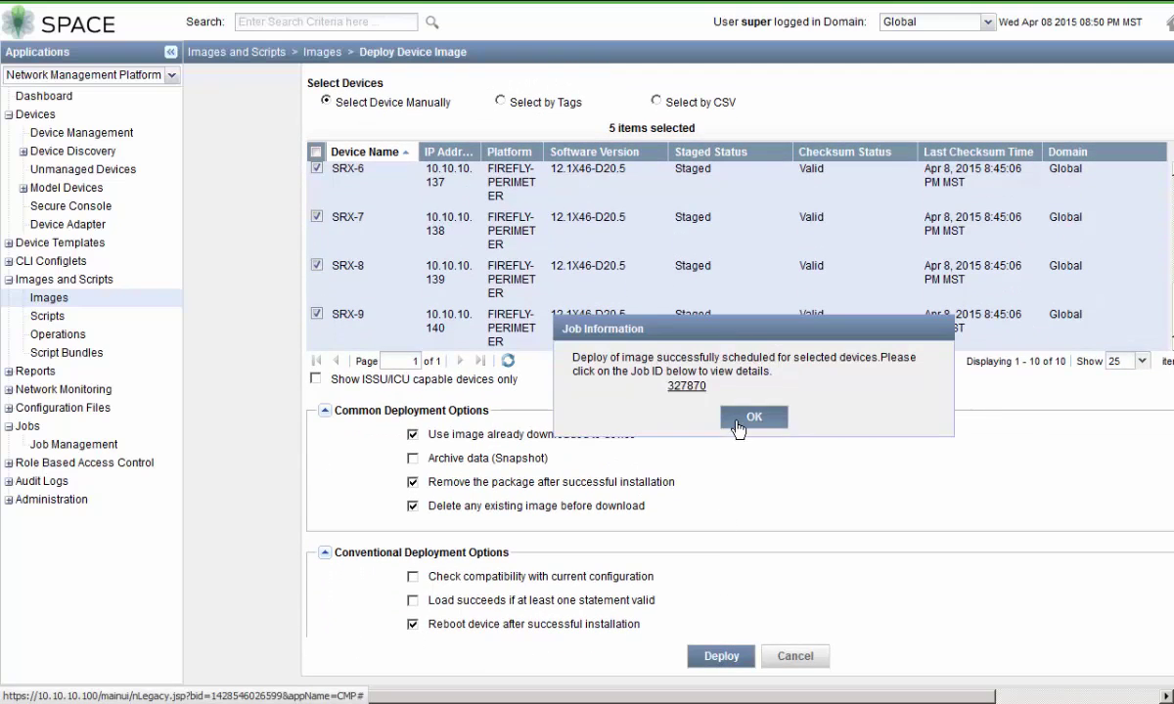
left_click(736, 423)
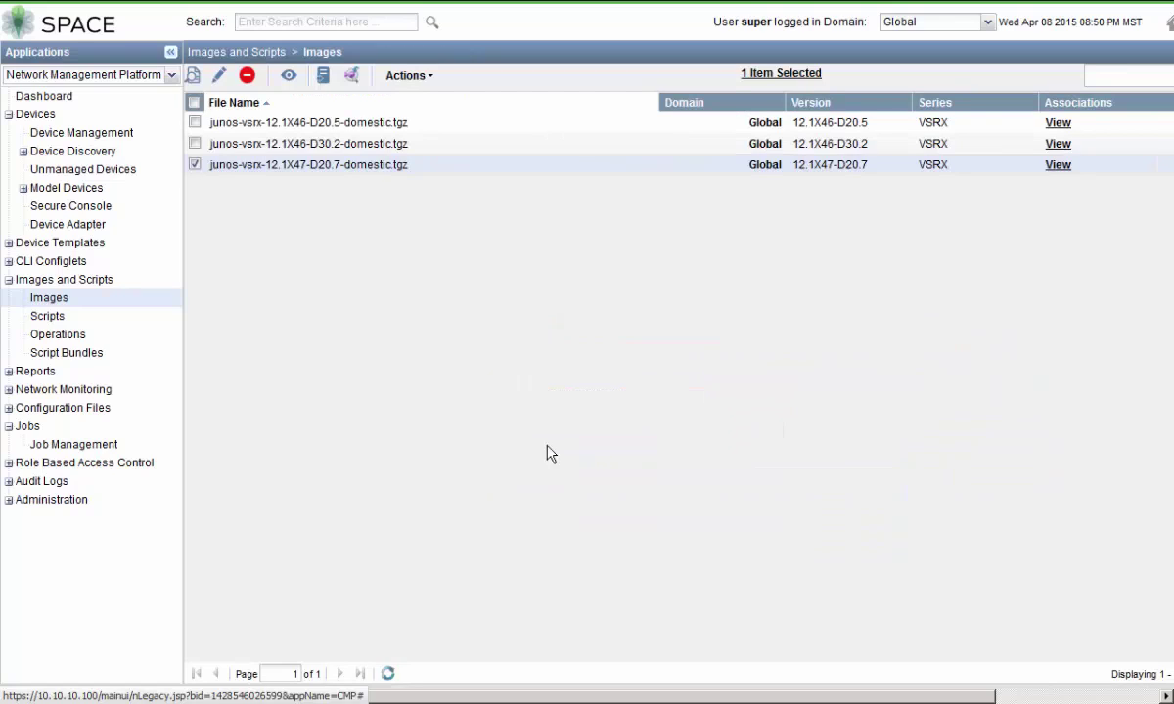
- Open Jobs > Job Management to check that both deployments succeeded 5 of 5, followed by the resync jobs
left_click(102, 449)
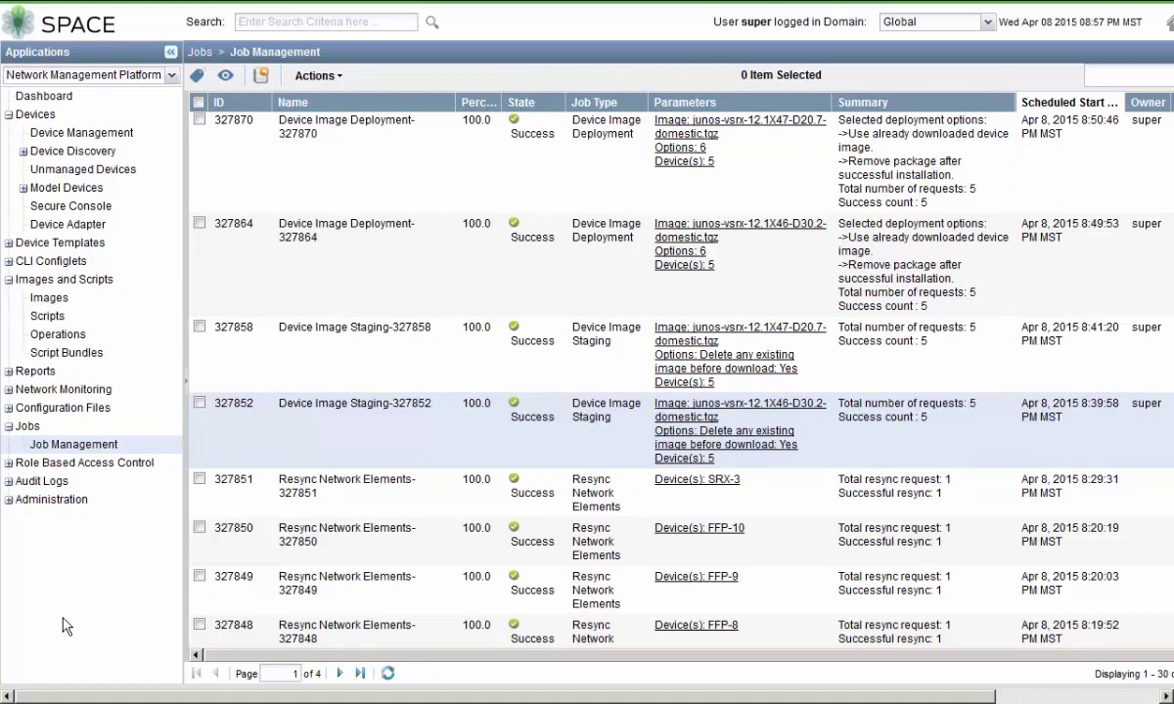
scroll(262, 421, "up", 5)
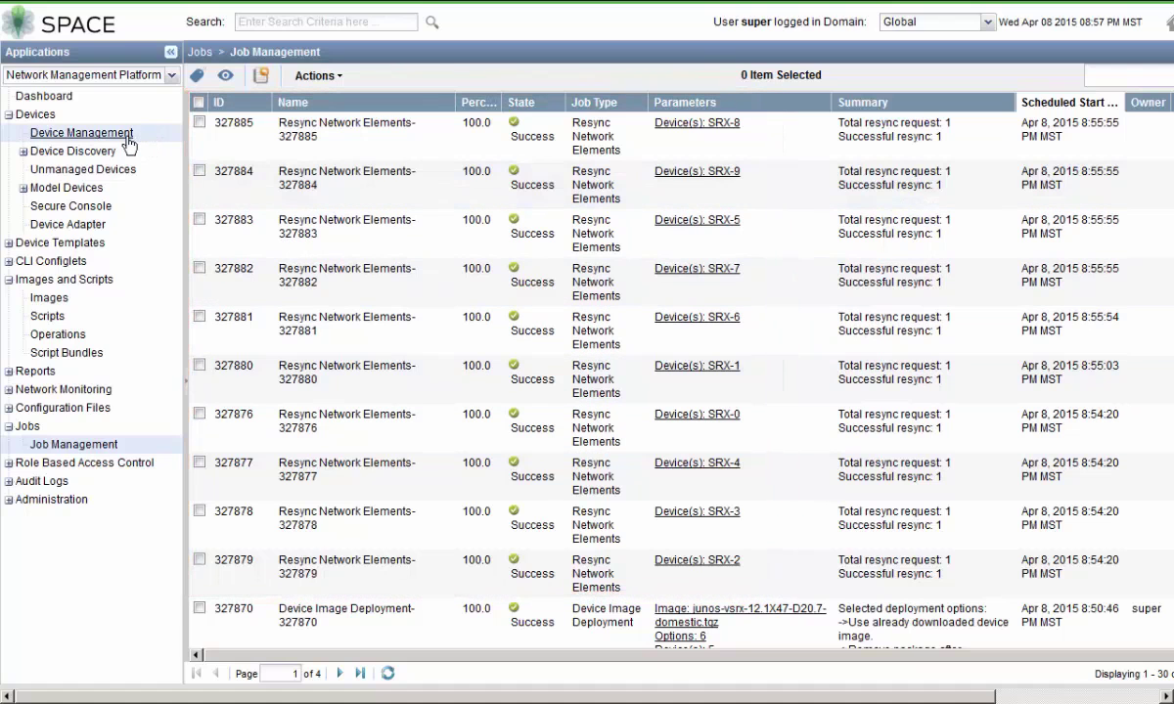
- Open Device Management and check the OS Version column: SRX-0–4 on 12.1X46-D30.2, SRX-5–9 on 12.1X47-D20.7
left_click(128, 139)
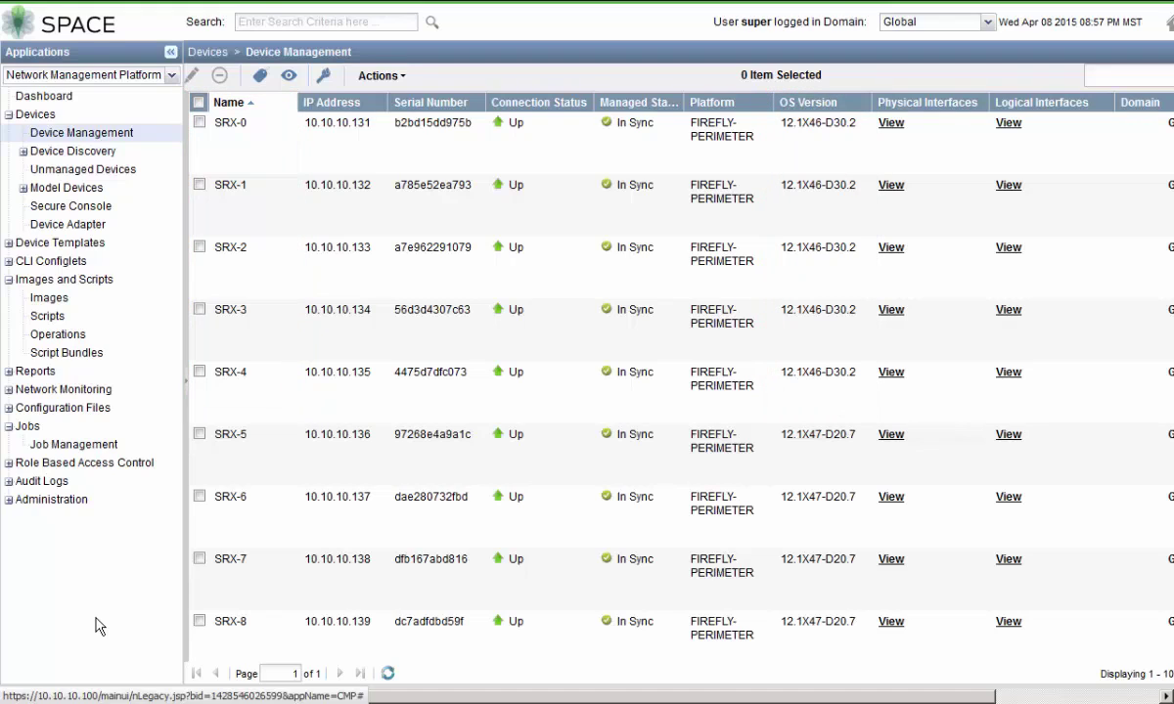
scroll(297, 598, "down", 2)
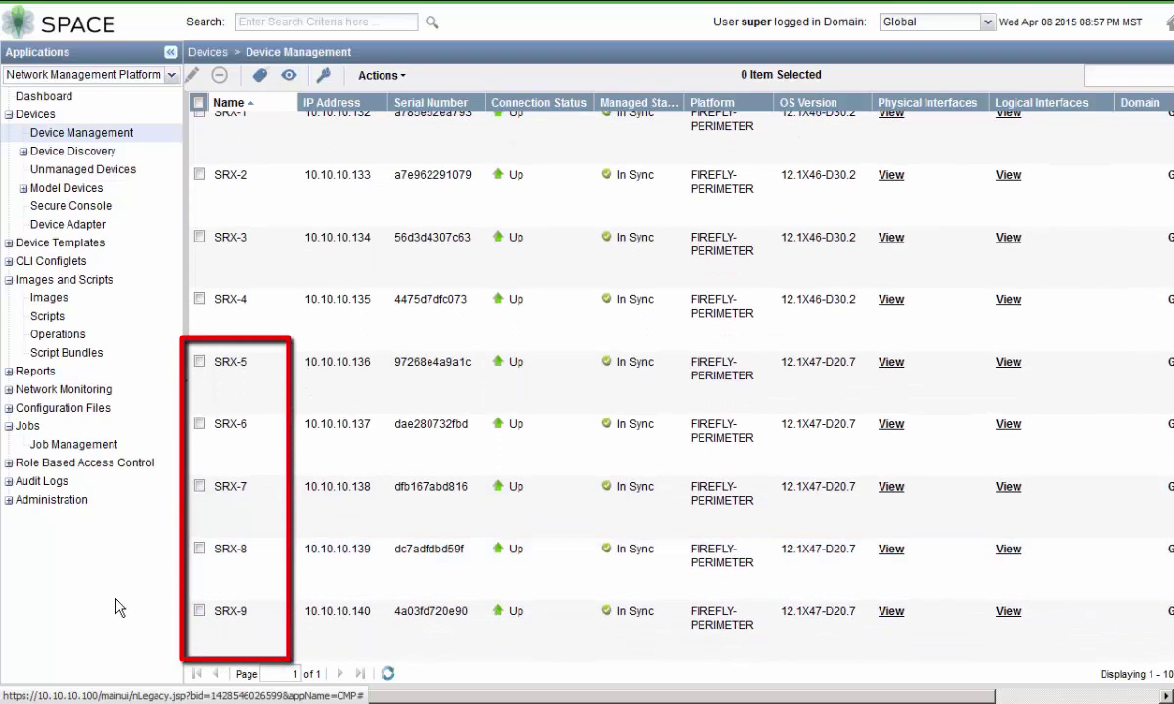